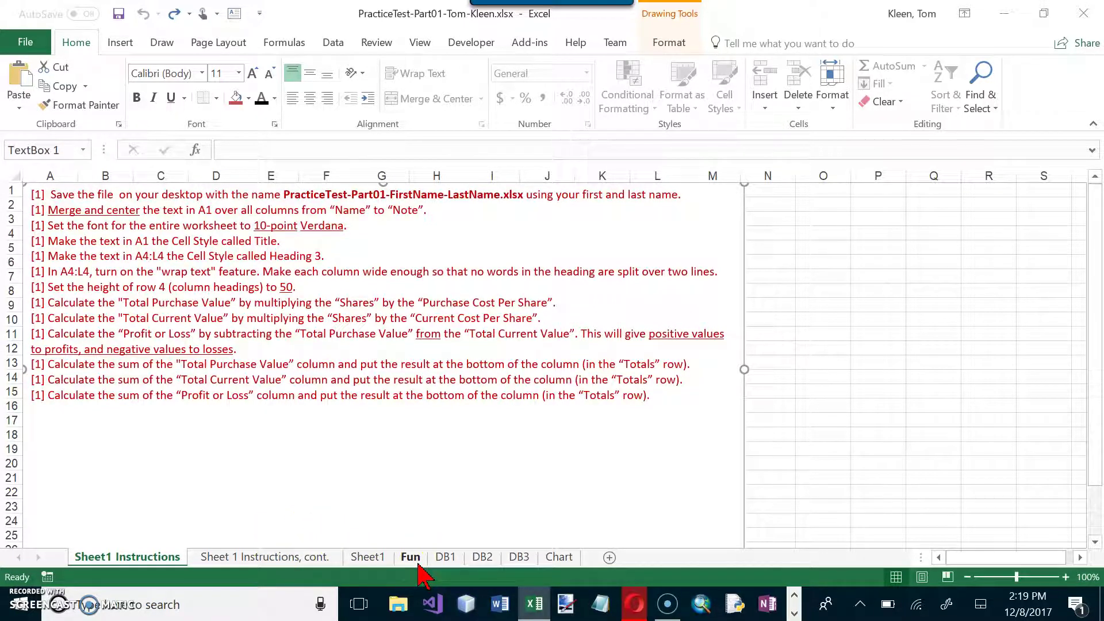
Review the task instructions on both Sheet 1 instruction sheets and look at Sheet1, ending on the first instruction sheet.
{"action": "left_click", "coordinate": [444, 553]}
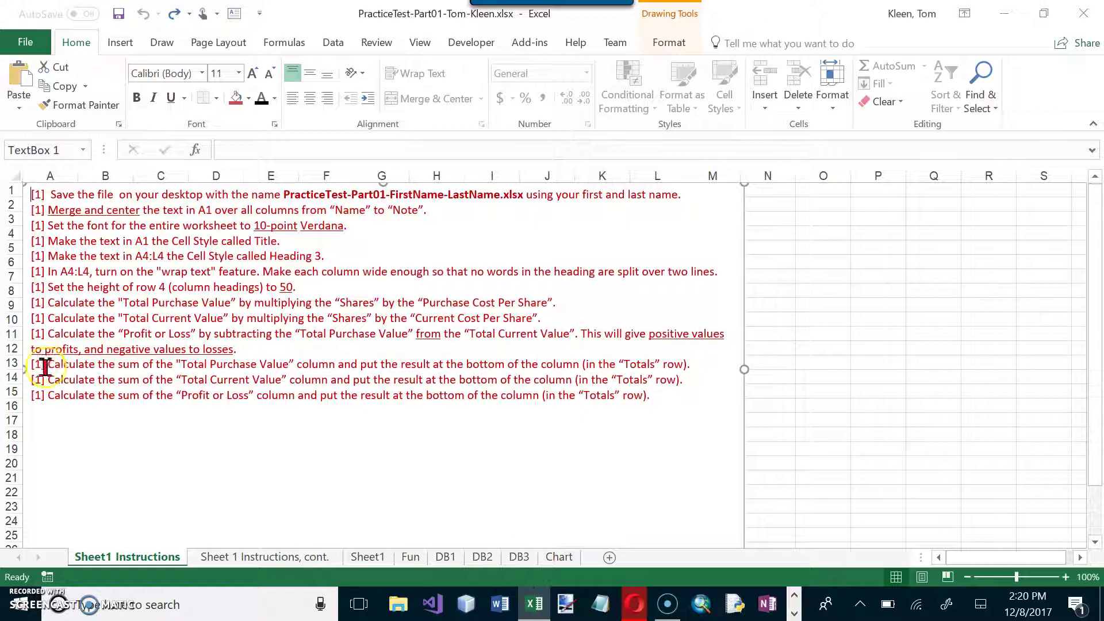
{"action": "left_click", "coordinate": [362, 557]}
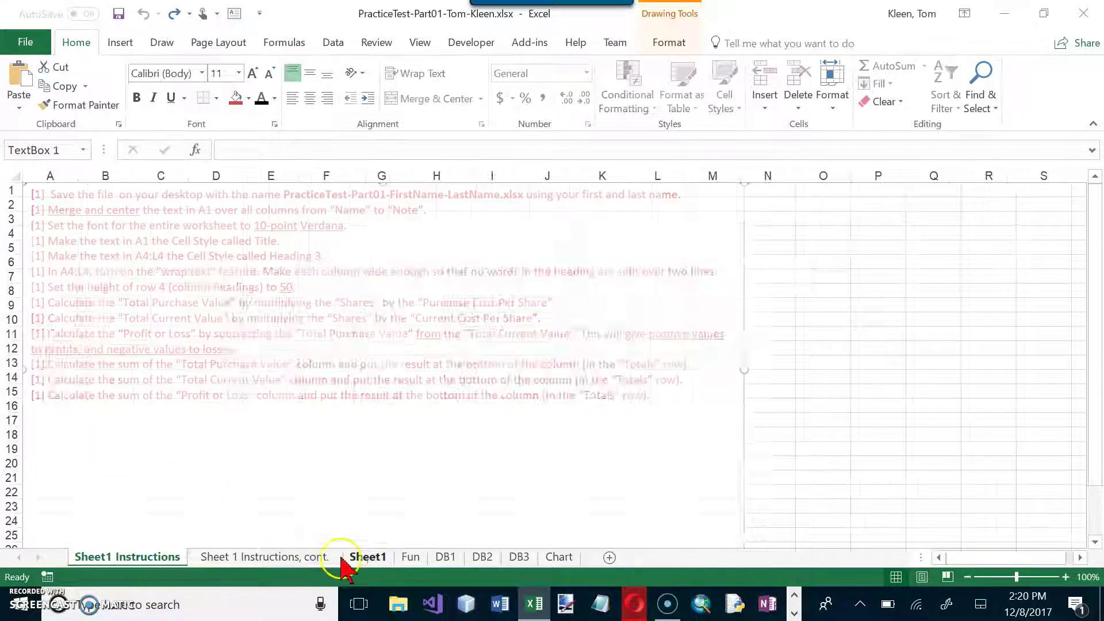
{"action": "left_click", "coordinate": [137, 559]}
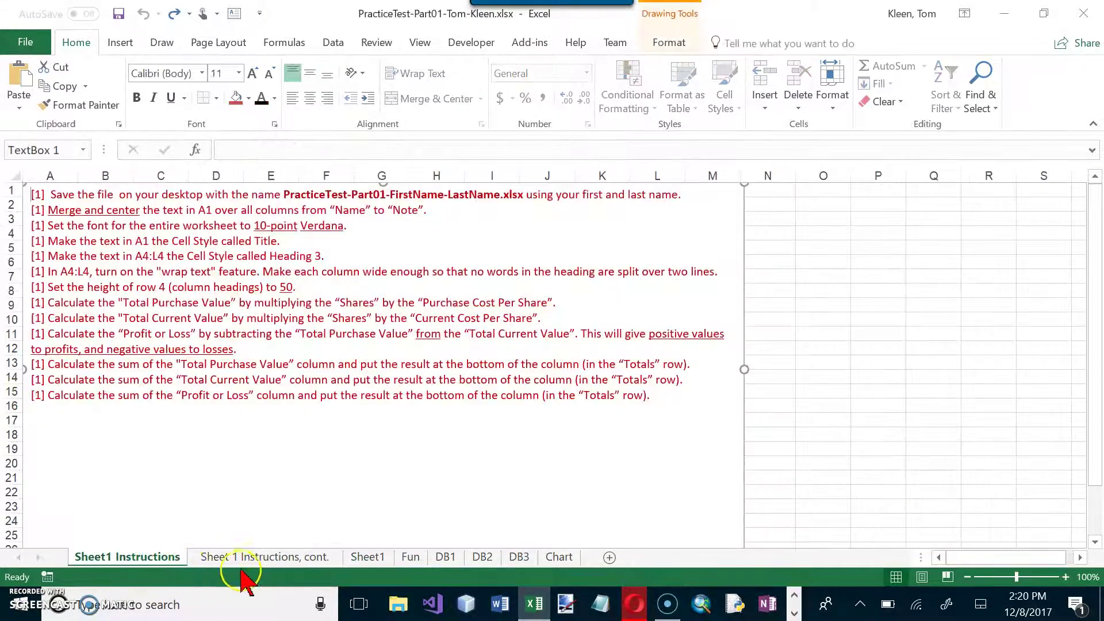
{"action": "left_click", "coordinate": [247, 559]}
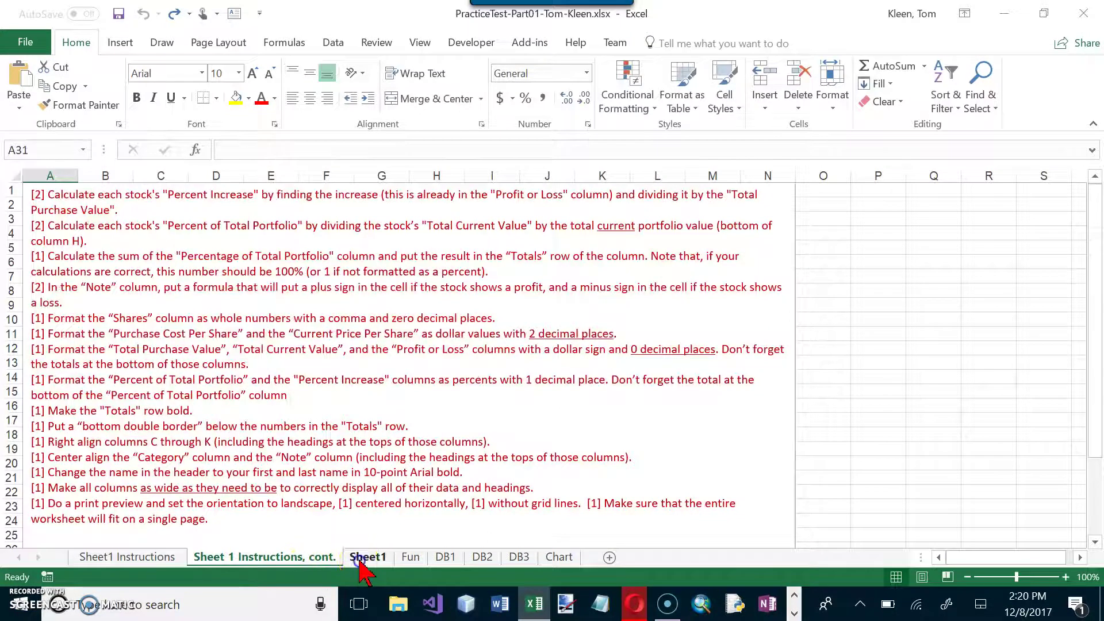
{"action": "left_click", "coordinate": [362, 558]}
{"action": "left_click", "coordinate": [303, 561]}
{"action": "left_click", "coordinate": [136, 559]}
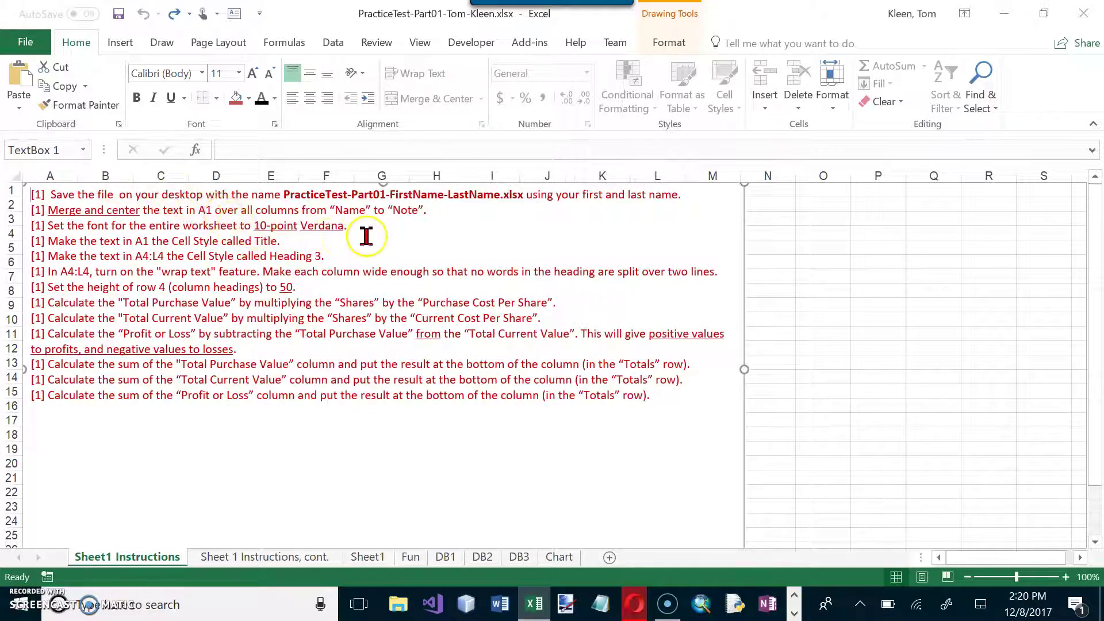
Copy the required file name from the first instruction and begin saving a copy of the workbook in the Desktop folder.
{"action": "left_click_drag", "start_coordinate": [286, 193], "coordinate": [521, 196]}
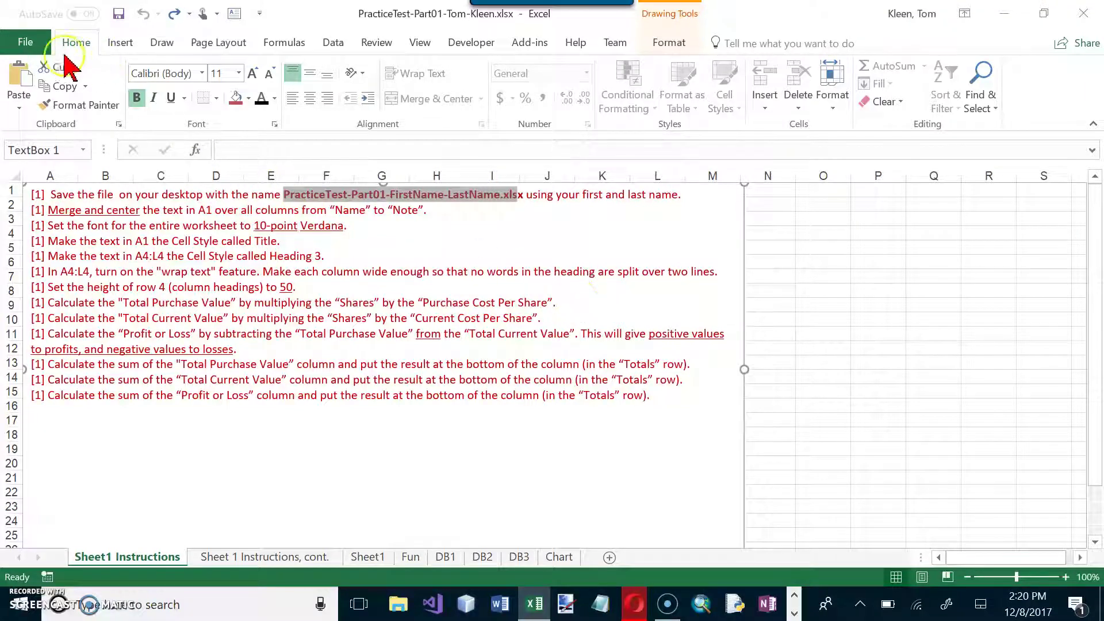
{"action": "left_click", "coordinate": [30, 43]}
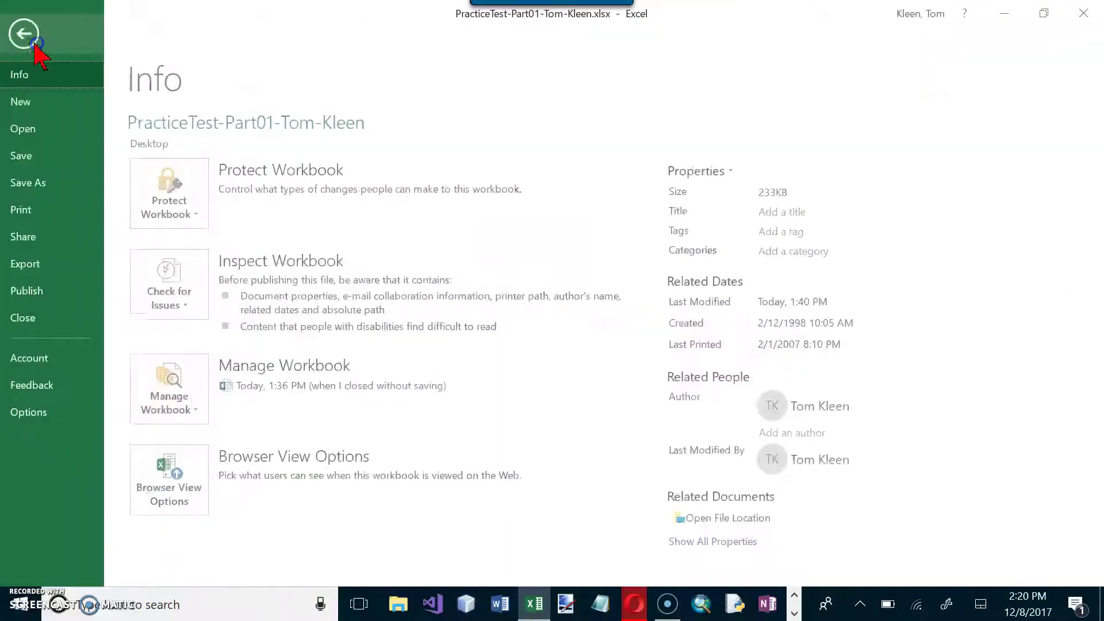
{"action": "left_click", "coordinate": [23, 184]}
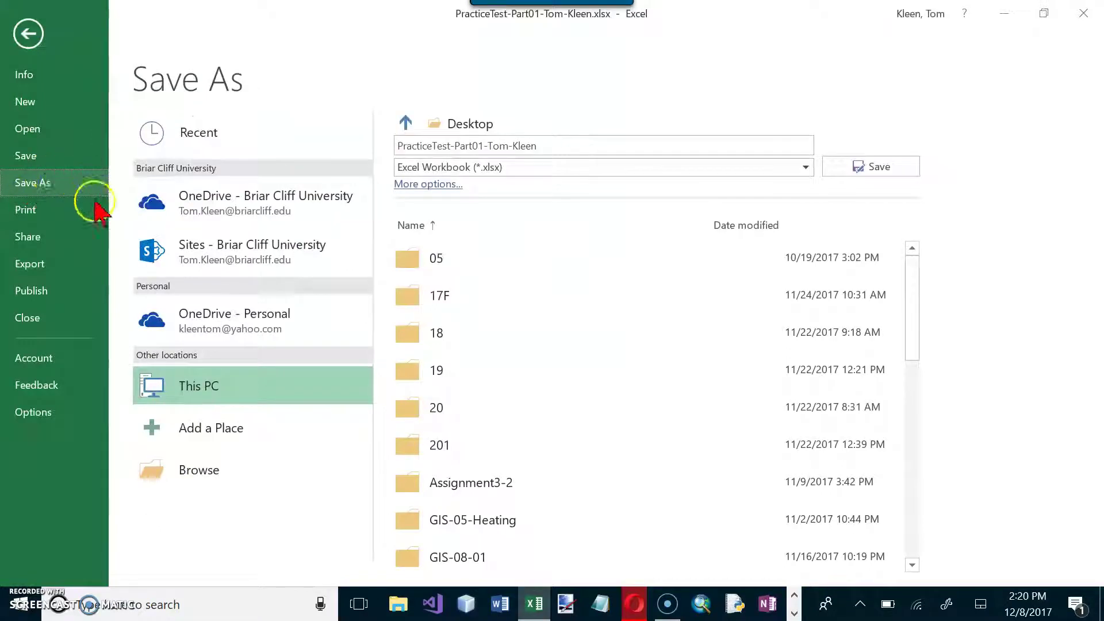
{"action": "left_click", "coordinate": [196, 471]}
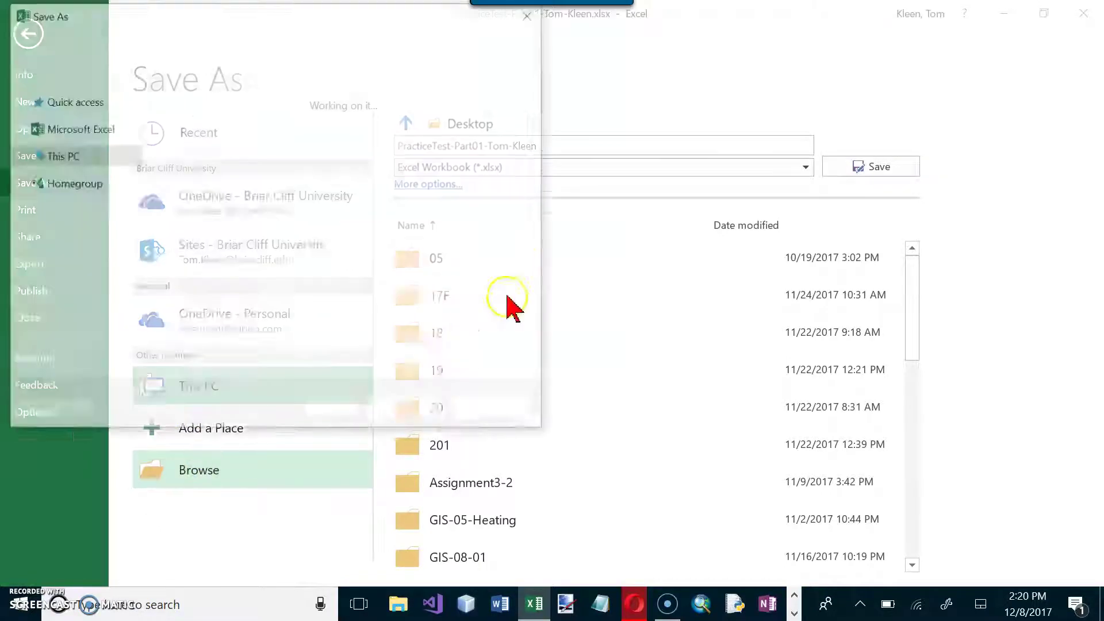
{"action": "left_click", "coordinate": [58, 115]}
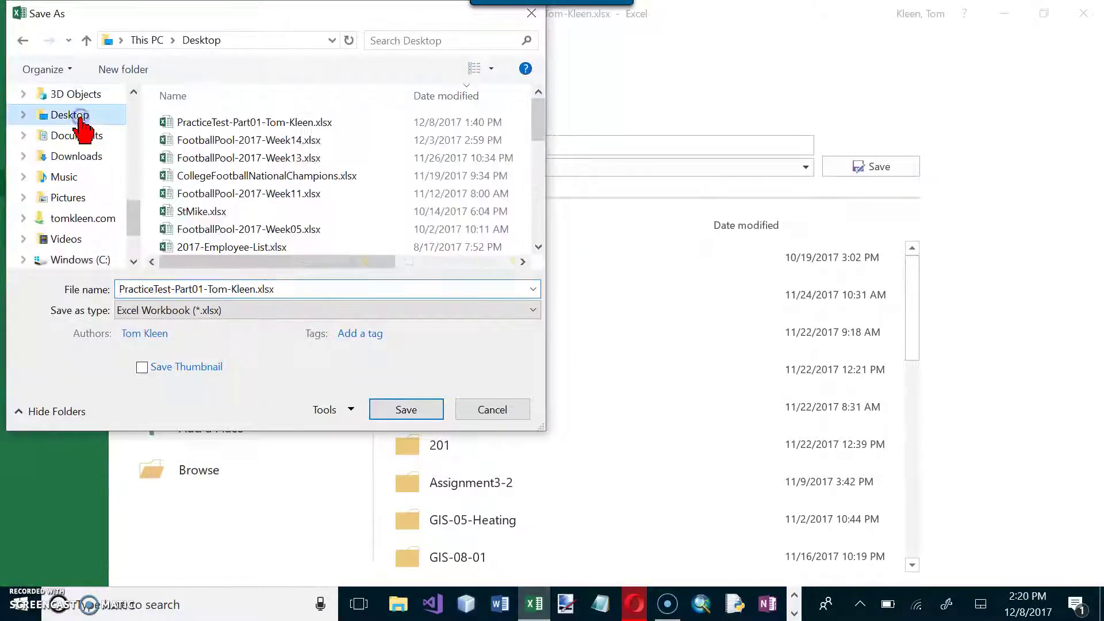
Name the file PracticeTest-Part01 followed by the first and last name, and save it as .xlsx, replacing the existing file.
{"action": "left_click", "coordinate": [317, 295]}
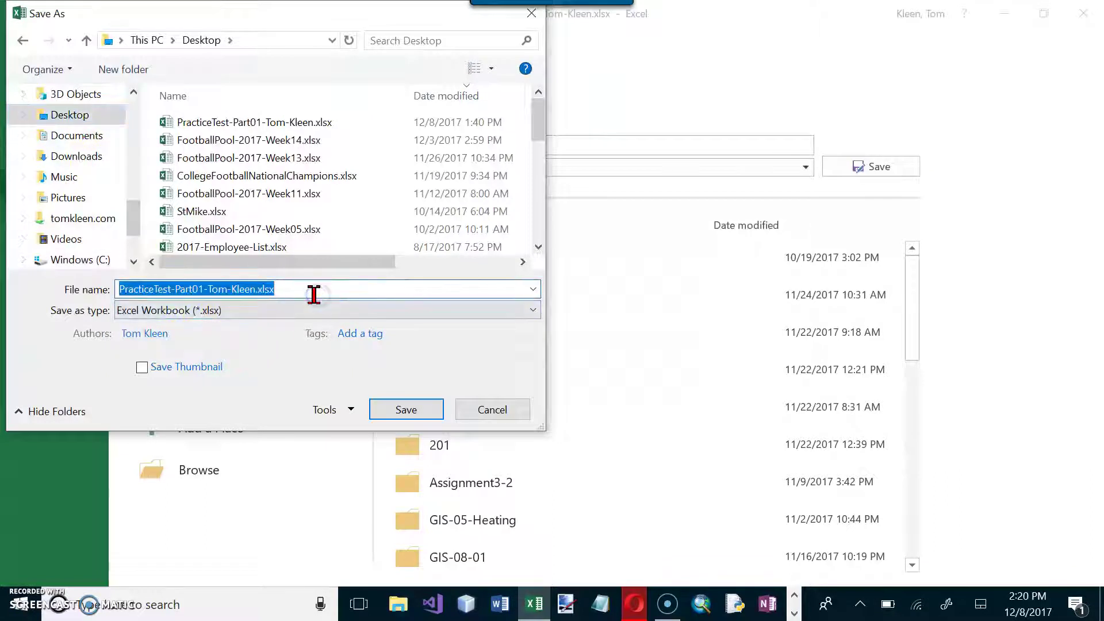
{"action": "type", "text": "PracticeTest-Part01-FirstName-LastName.xls"}
{"action": "left_click_drag", "start_coordinate": [296, 288], "coordinate": [208, 289]}
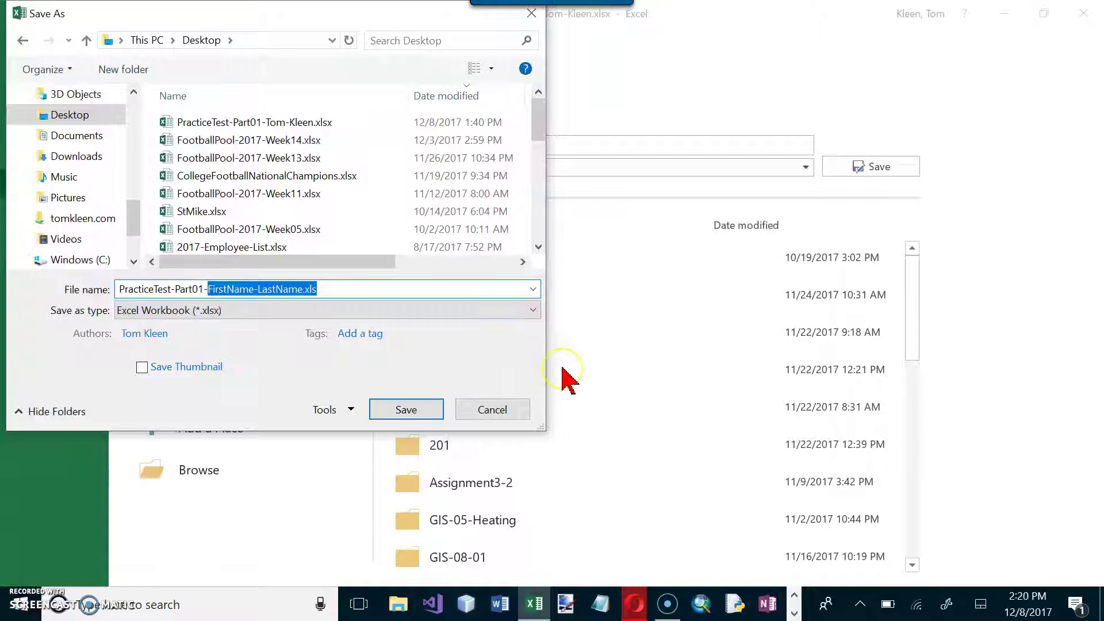
{"action": "type", "text": "t"}
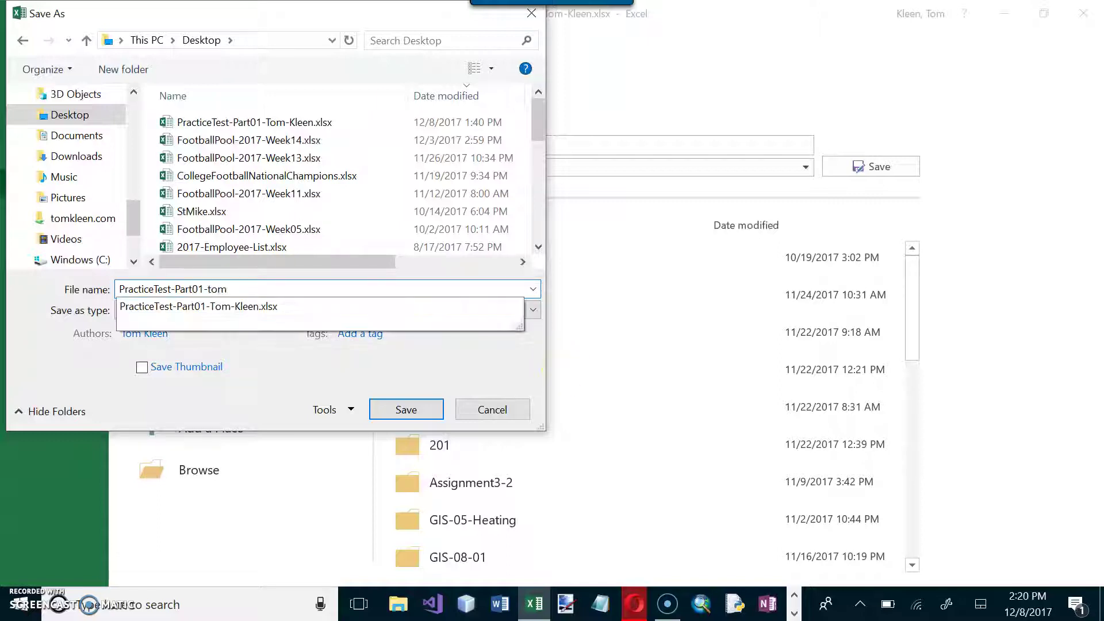
{"action": "key", "text": "Down"}
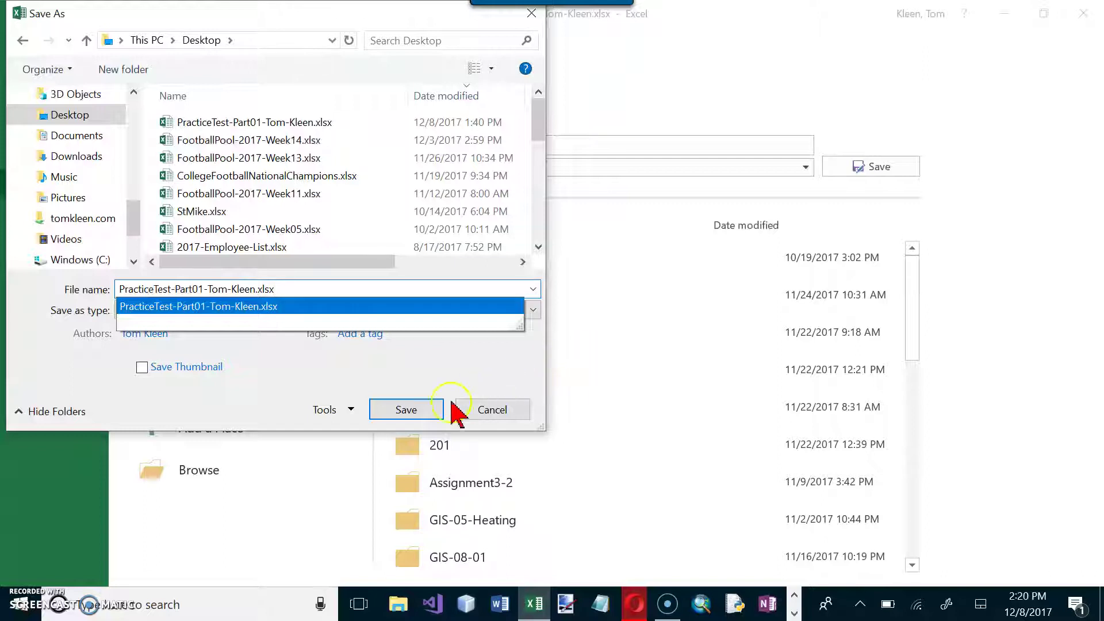
{"action": "left_click", "coordinate": [414, 411]}
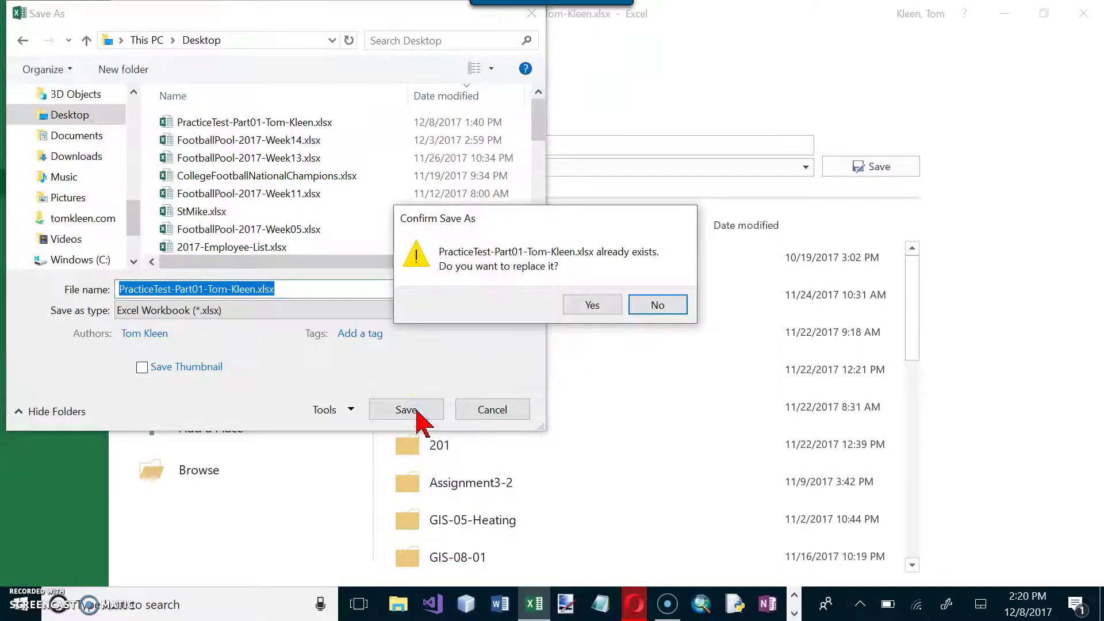
{"action": "left_click", "coordinate": [596, 305]}
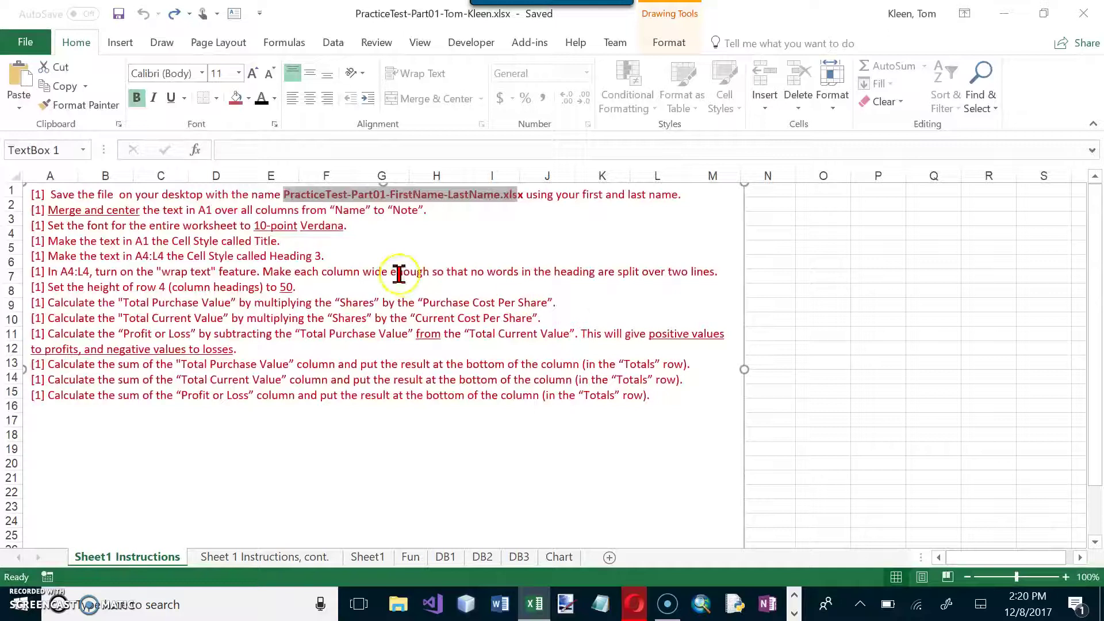
Merge and center the Stock Portfolio title across A1:L1 on Sheet1.
{"action": "left_click", "coordinate": [51, 217]}
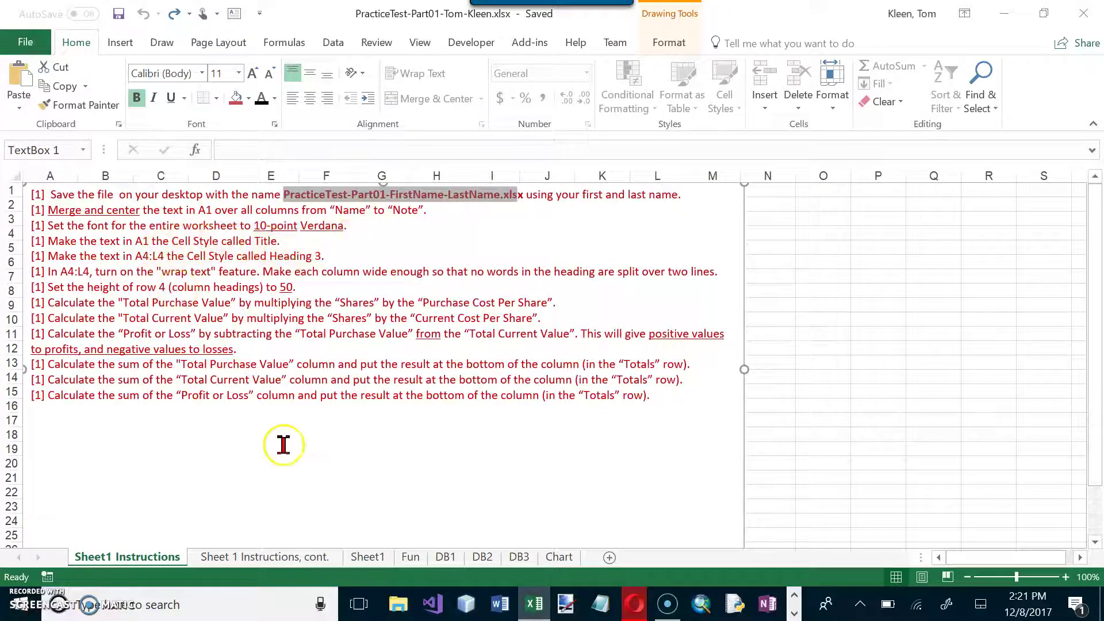
{"action": "left_click", "coordinate": [367, 561]}
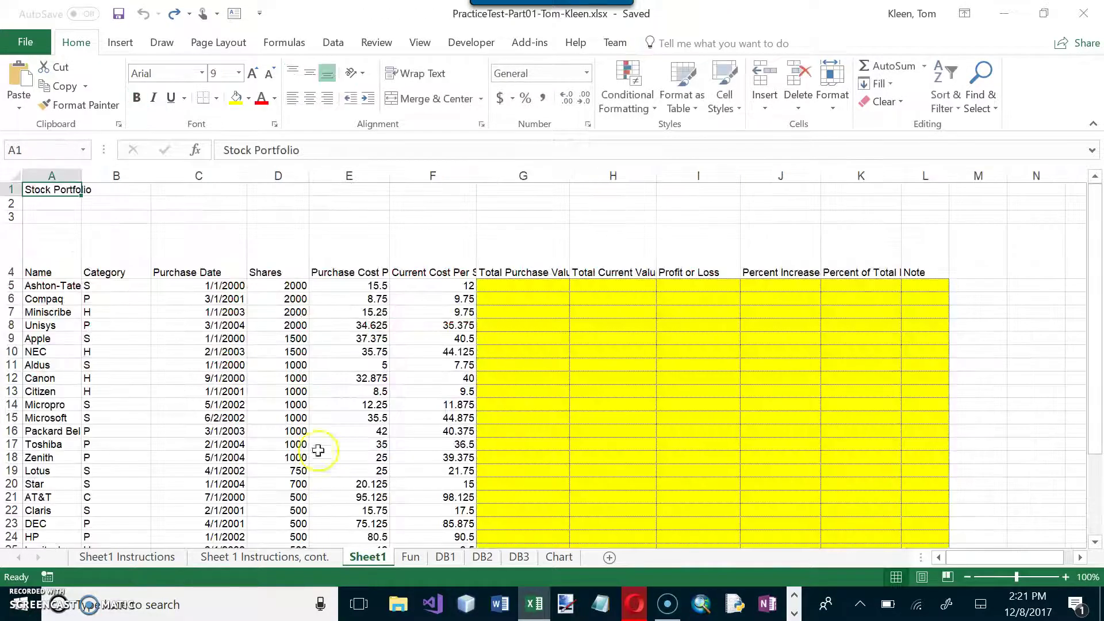
{"action": "left_click_drag", "start_coordinate": [42, 189], "coordinate": [918, 185]}
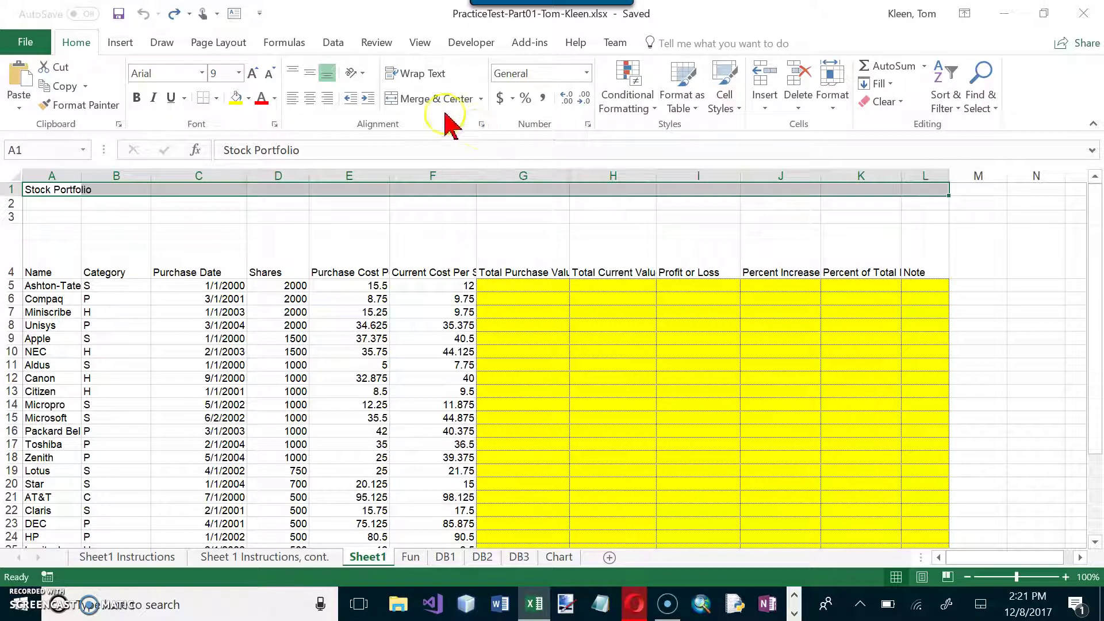
{"action": "left_click", "coordinate": [427, 103]}
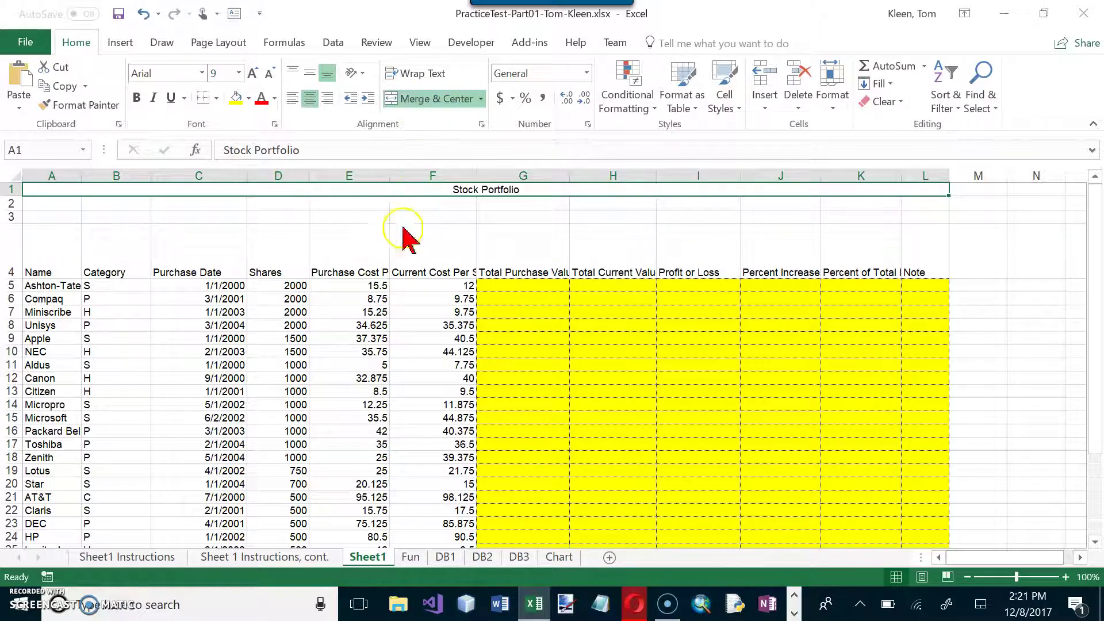
Apply the Title cell style to the Stock Portfolio title in A1 and select the column headings A4:L4.
{"action": "left_click", "coordinate": [736, 108]}
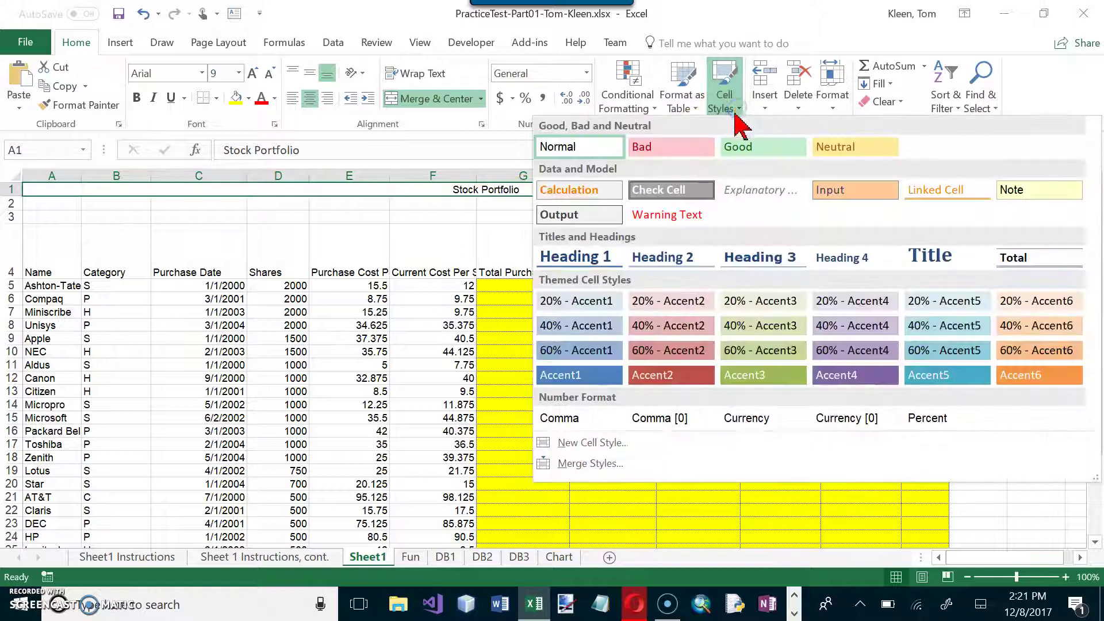
{"action": "left_click", "coordinate": [917, 256]}
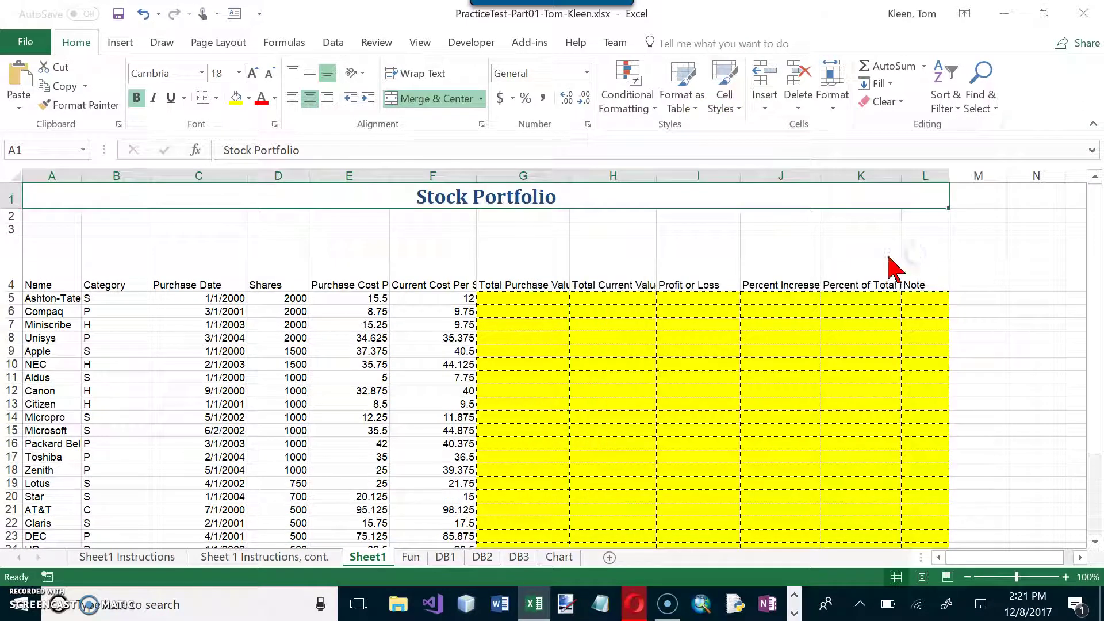
{"action": "left_click", "coordinate": [65, 280]}
{"action": "left_click_drag", "start_coordinate": [65, 281], "coordinate": [915, 286]}
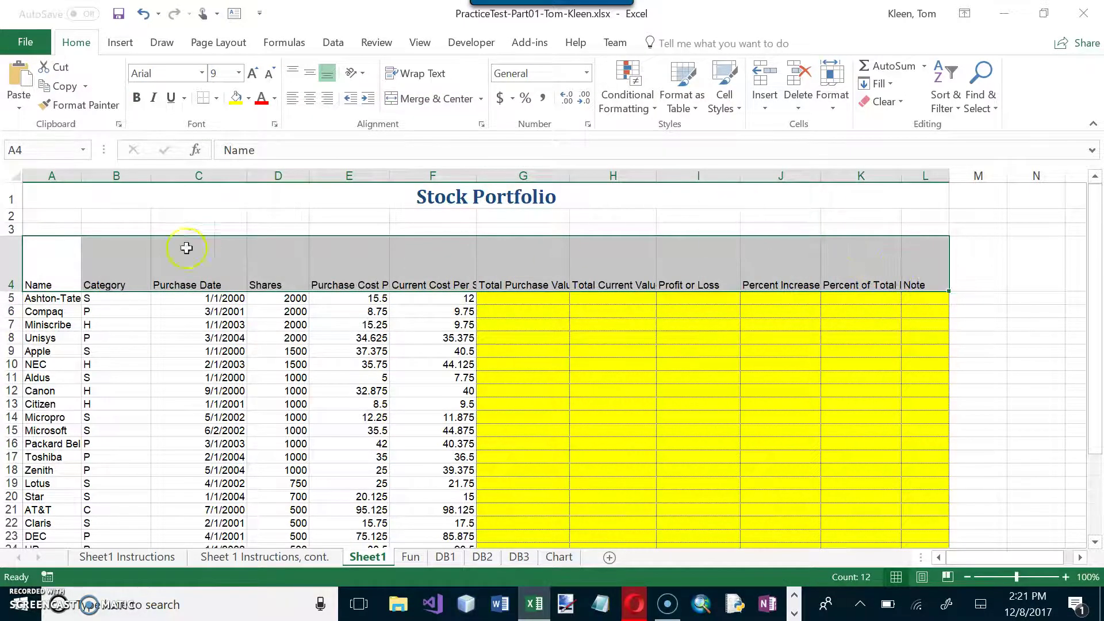
Set the font of the entire worksheet to 10-point Verdana.
{"action": "left_click", "coordinate": [16, 174]}
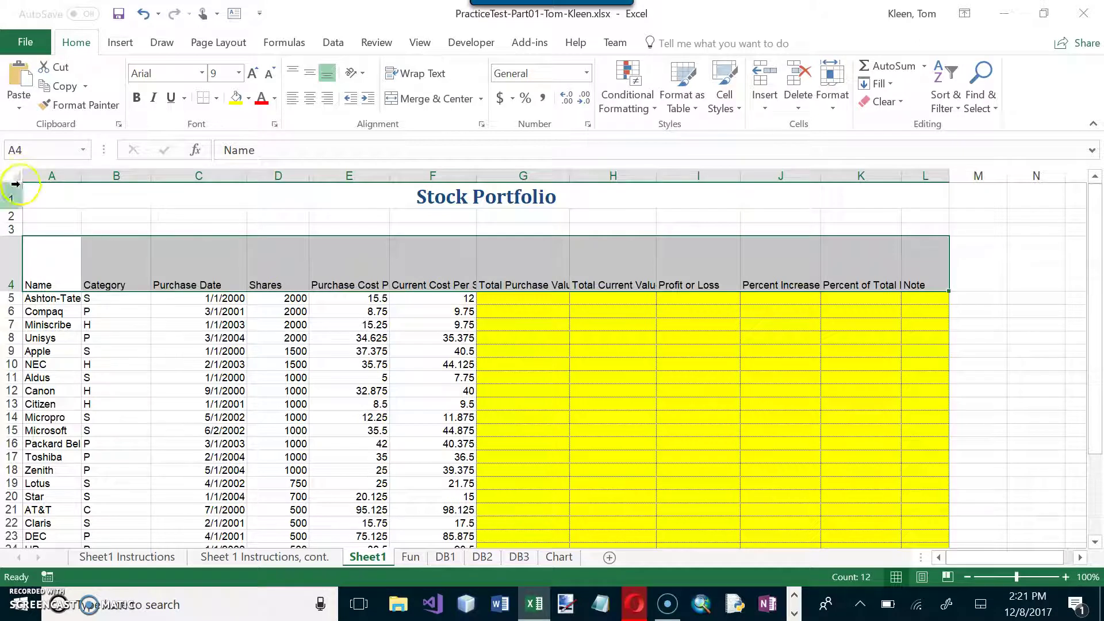
{"action": "left_click", "coordinate": [16, 173]}
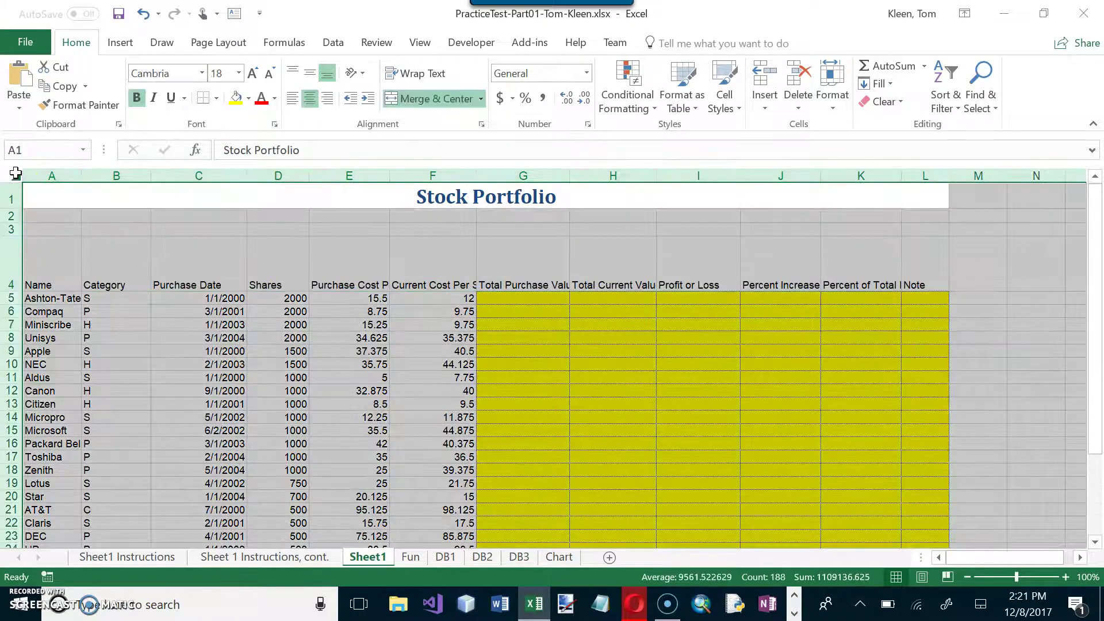
{"action": "left_click", "coordinate": [238, 73]}
{"action": "left_click", "coordinate": [218, 128]}
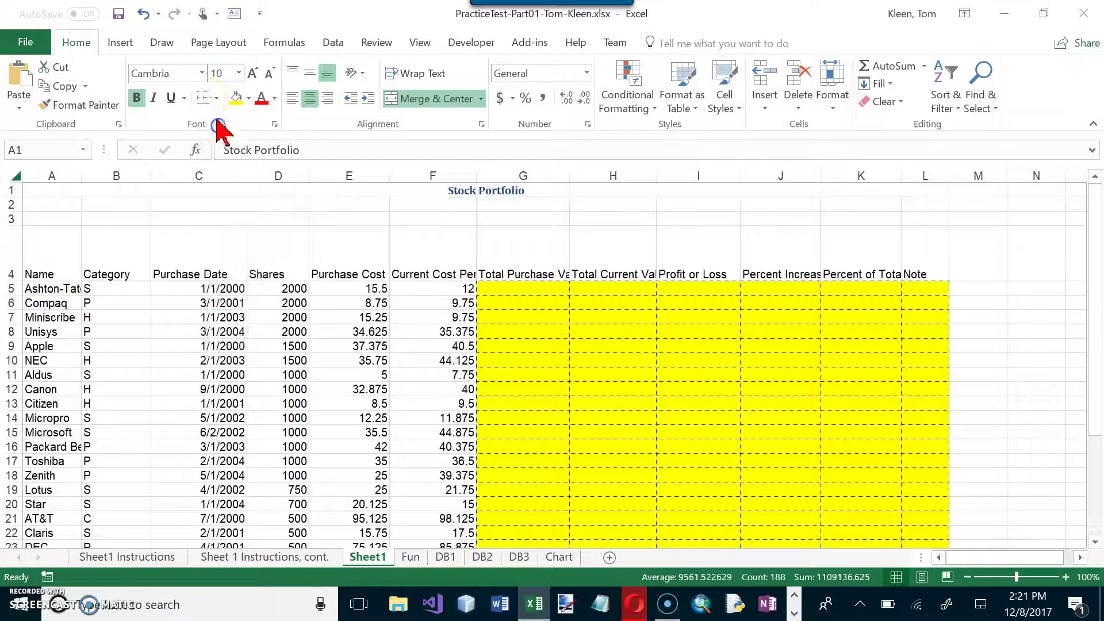
{"action": "left_click", "coordinate": [200, 73]}
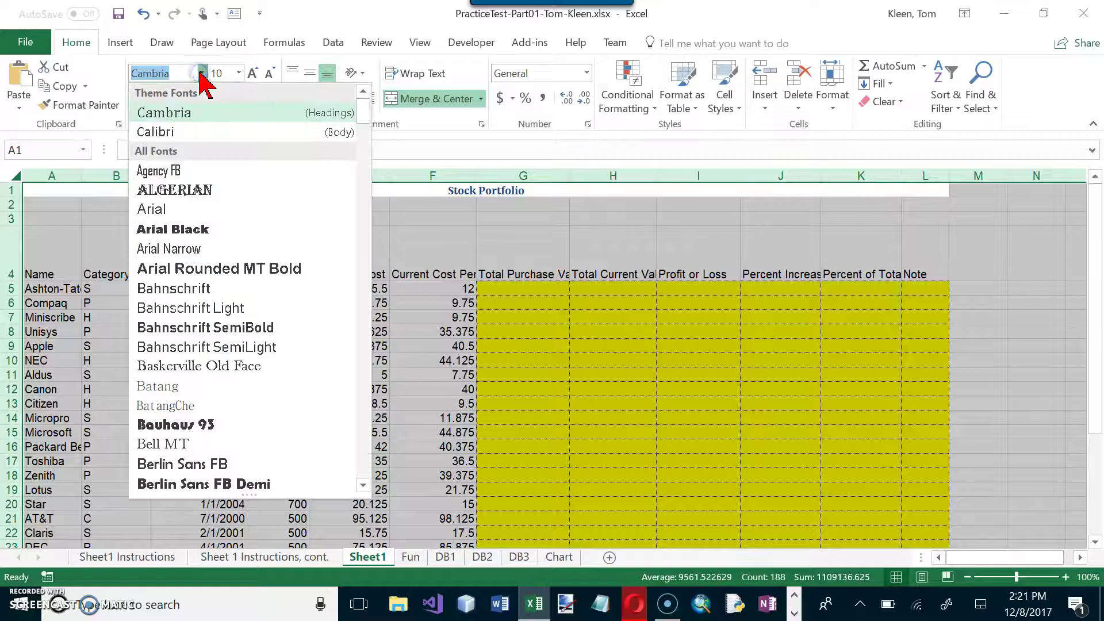
{"action": "left_click", "coordinate": [196, 119]}
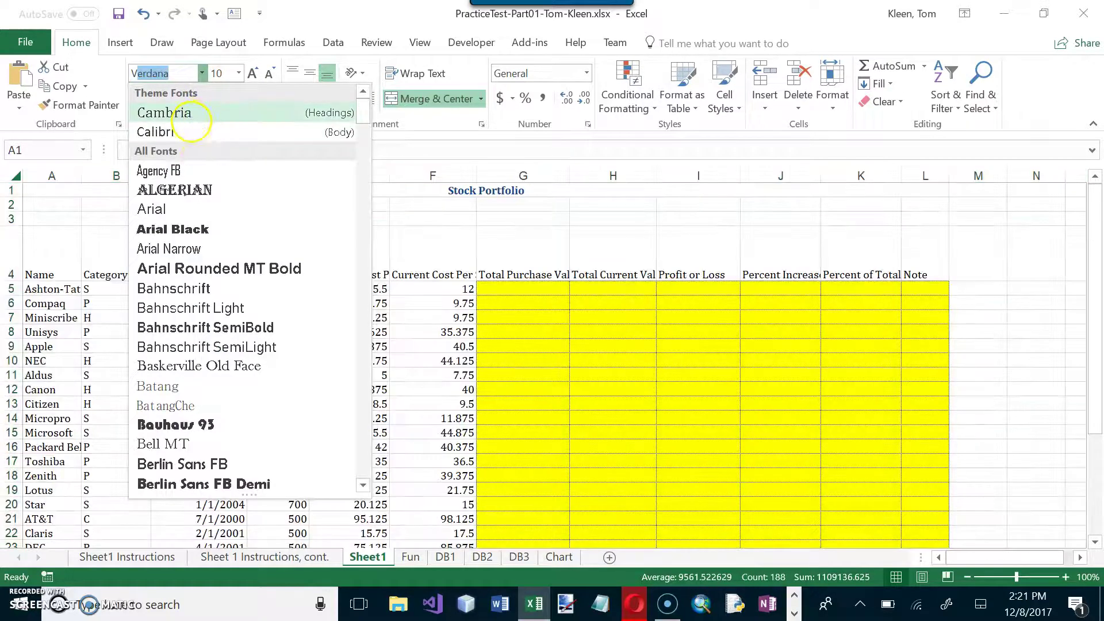
{"action": "left_click", "coordinate": [186, 152]}
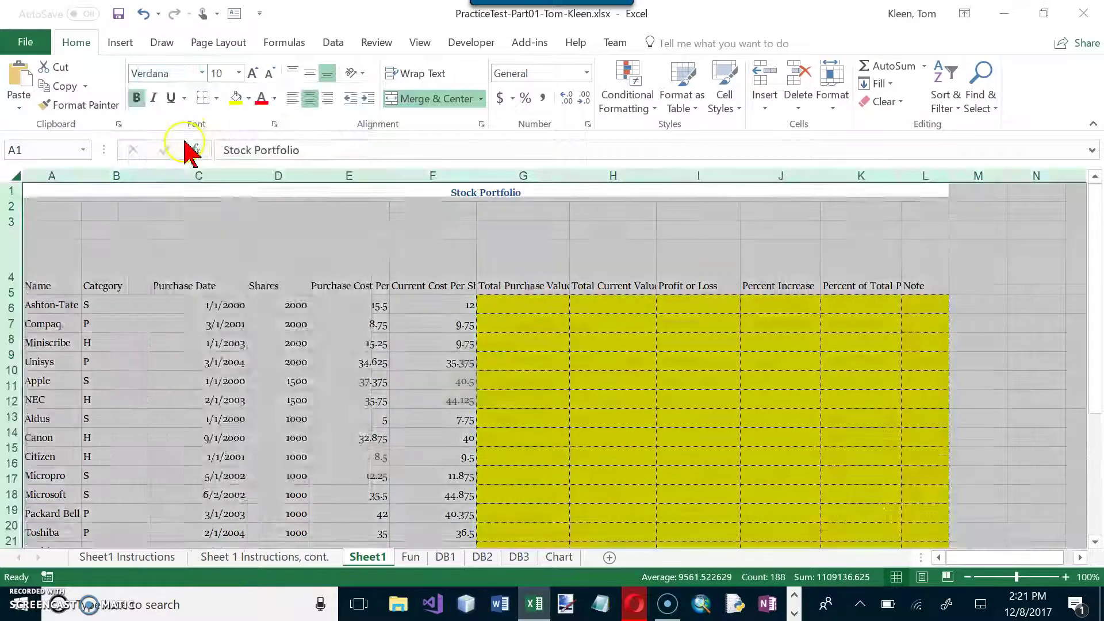
{"action": "left_click", "coordinate": [188, 162]}
Reapply the Title cell style to the merged Stock Portfolio title in A1.
{"action": "left_click", "coordinate": [247, 192]}
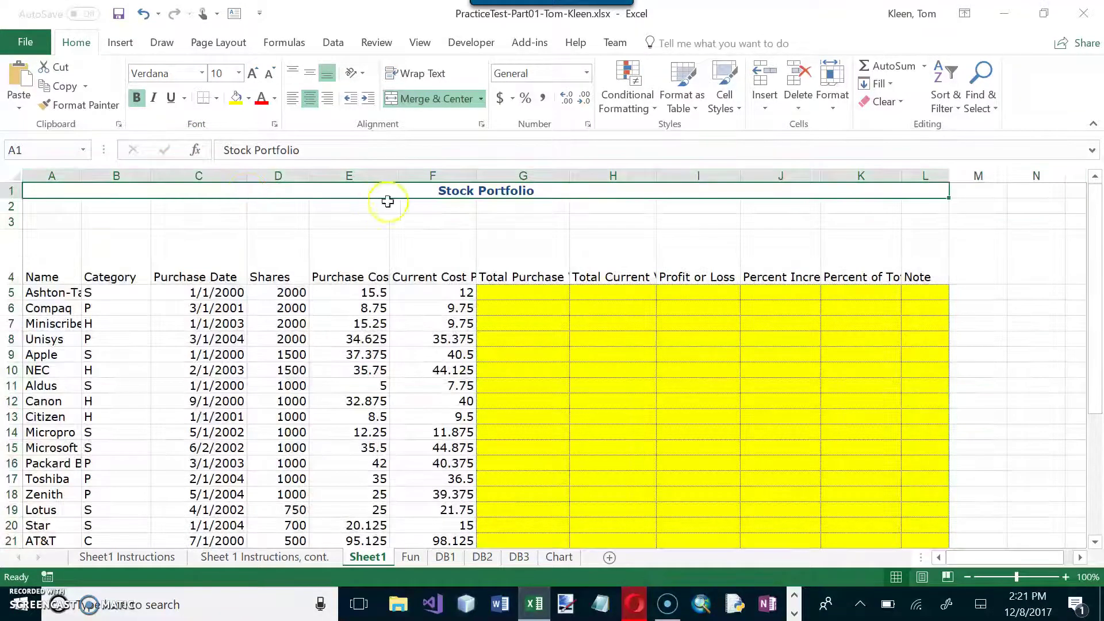
{"action": "left_click", "coordinate": [736, 113]}
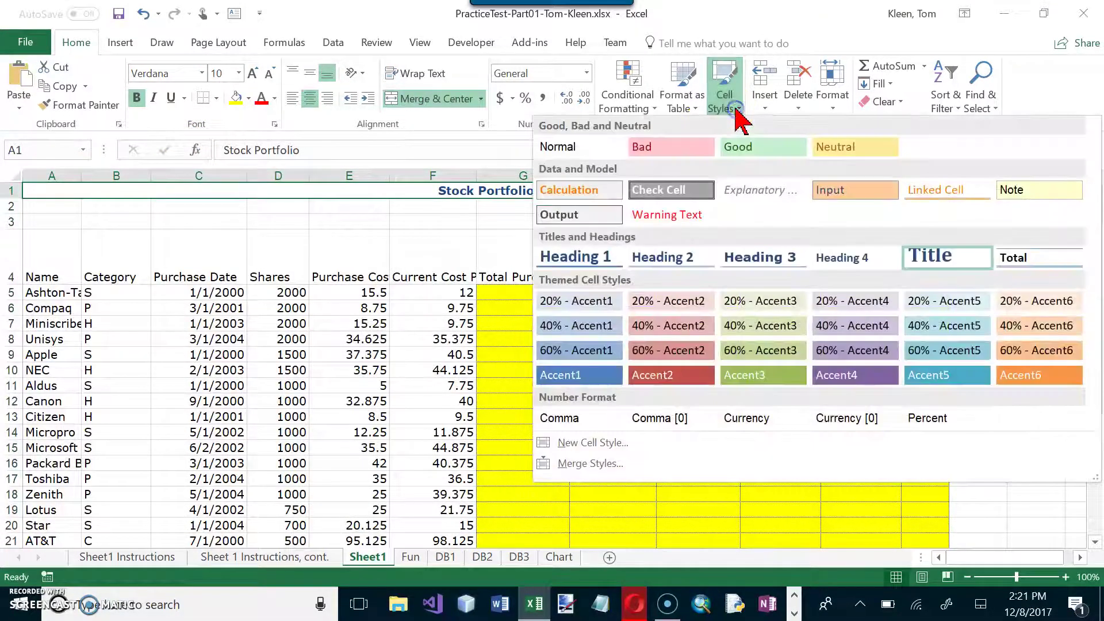
{"action": "left_click", "coordinate": [943, 256]}
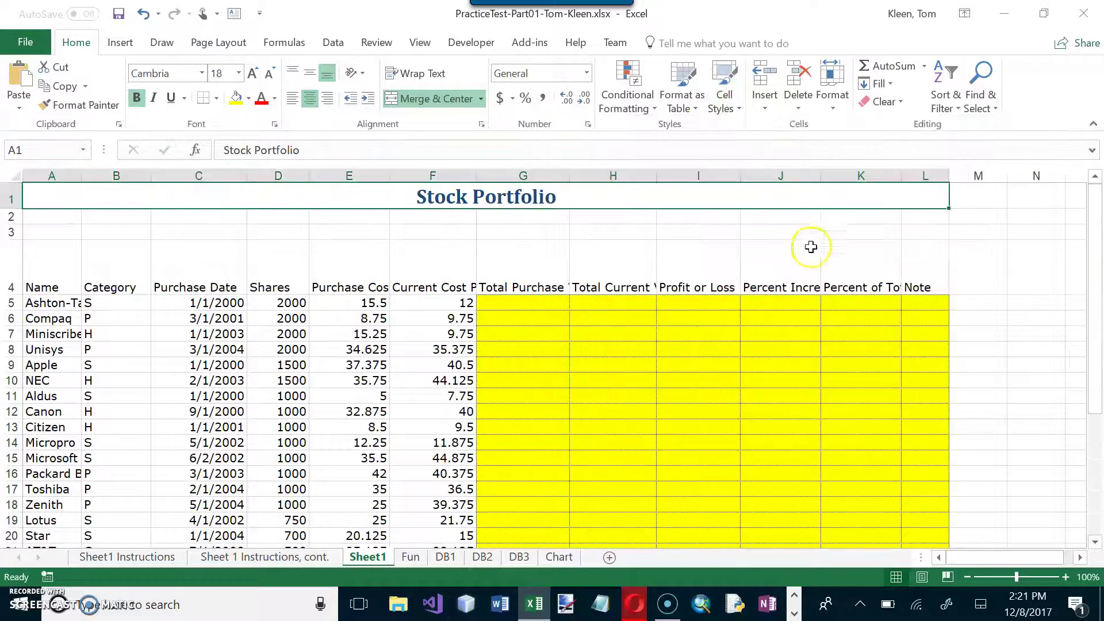
Apply the Heading 3 cell style to the column headings in A4:L4.
{"action": "left_click_drag", "start_coordinate": [67, 286], "coordinate": [922, 282]}
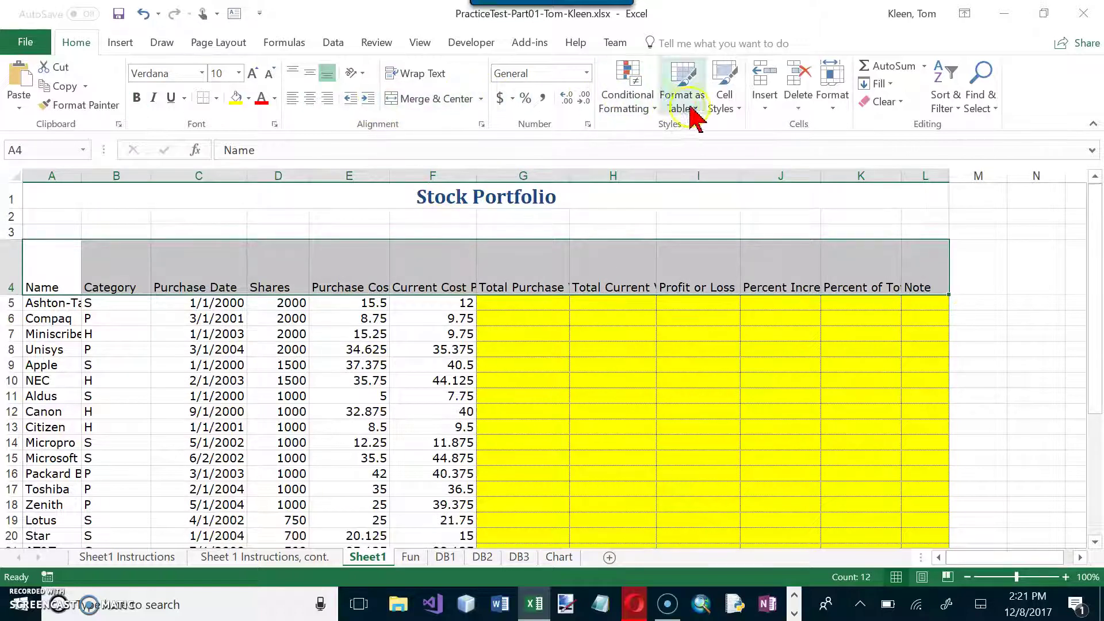
{"action": "left_click", "coordinate": [739, 114]}
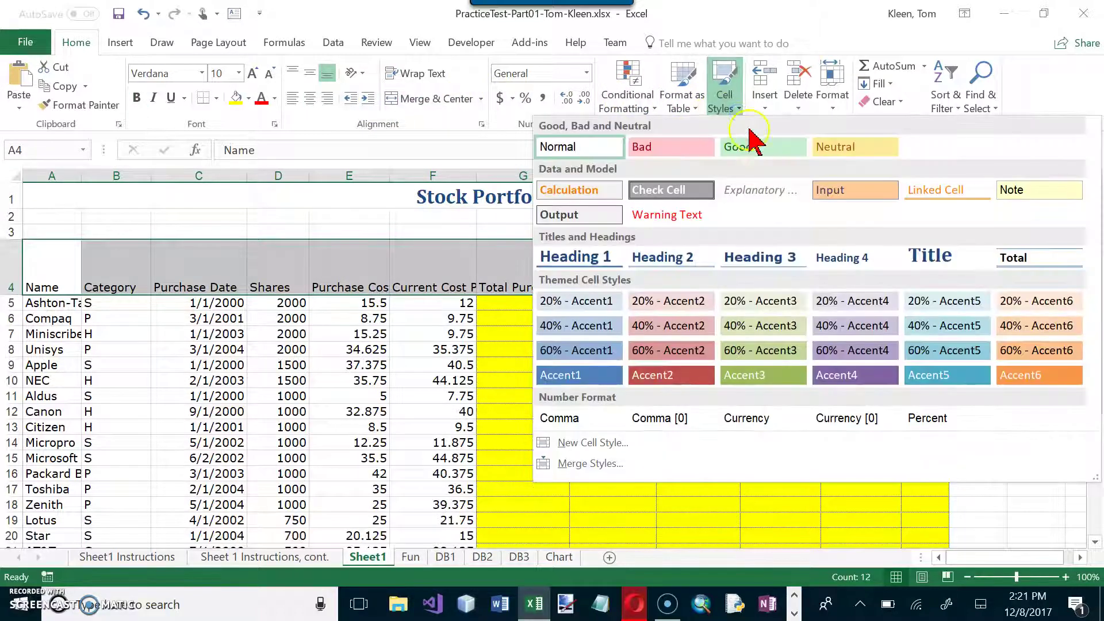
{"action": "left_click", "coordinate": [784, 257]}
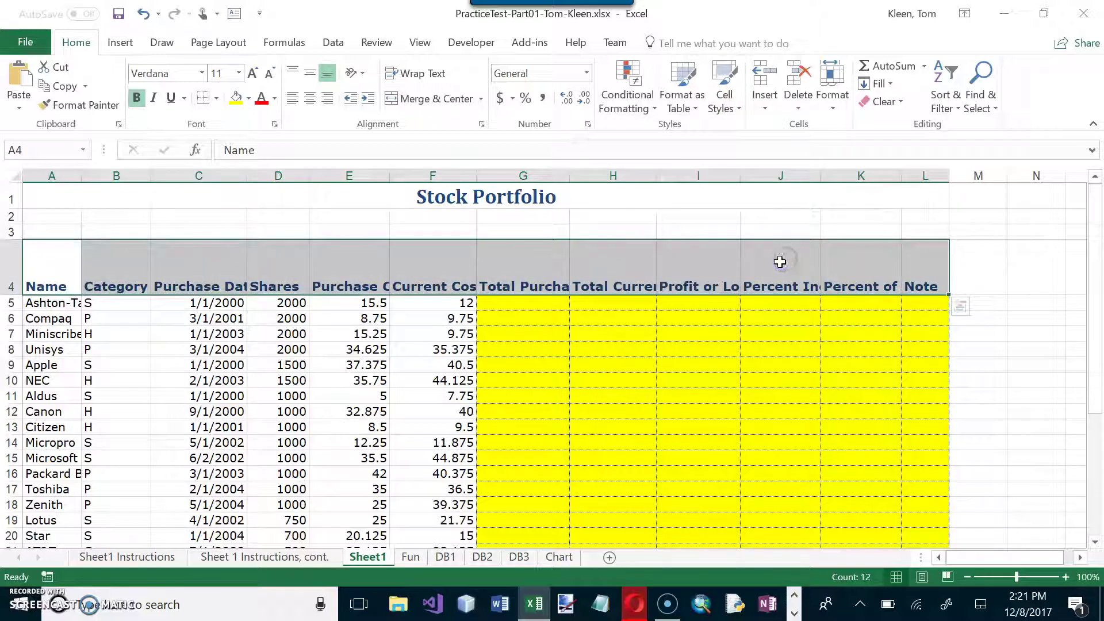
Recolour the first five completed tasks on the Sheet1 Instructions sheet black, and return to Sheet1.
{"action": "left_click", "coordinate": [152, 557]}
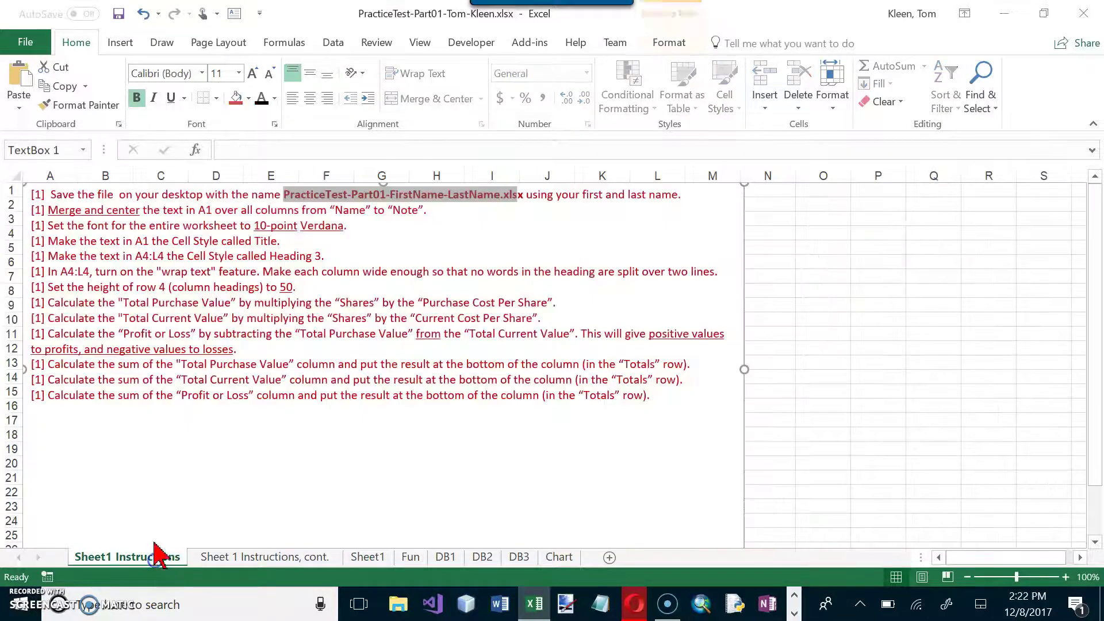
{"action": "left_click_drag", "start_coordinate": [334, 253], "coordinate": [37, 196]}
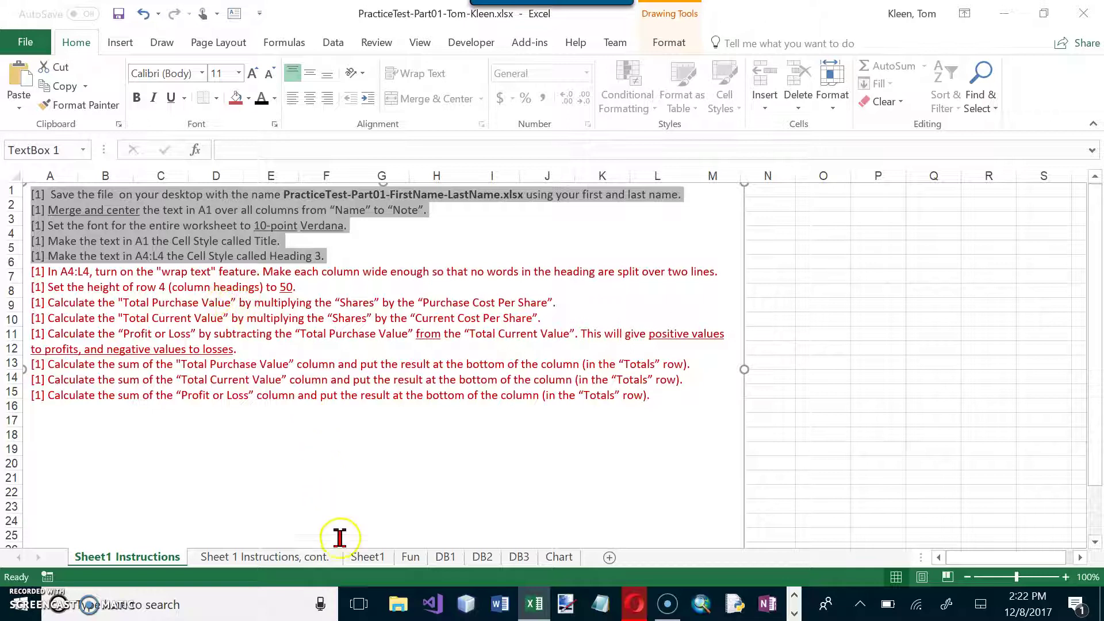
{"action": "left_click", "coordinate": [366, 556]}
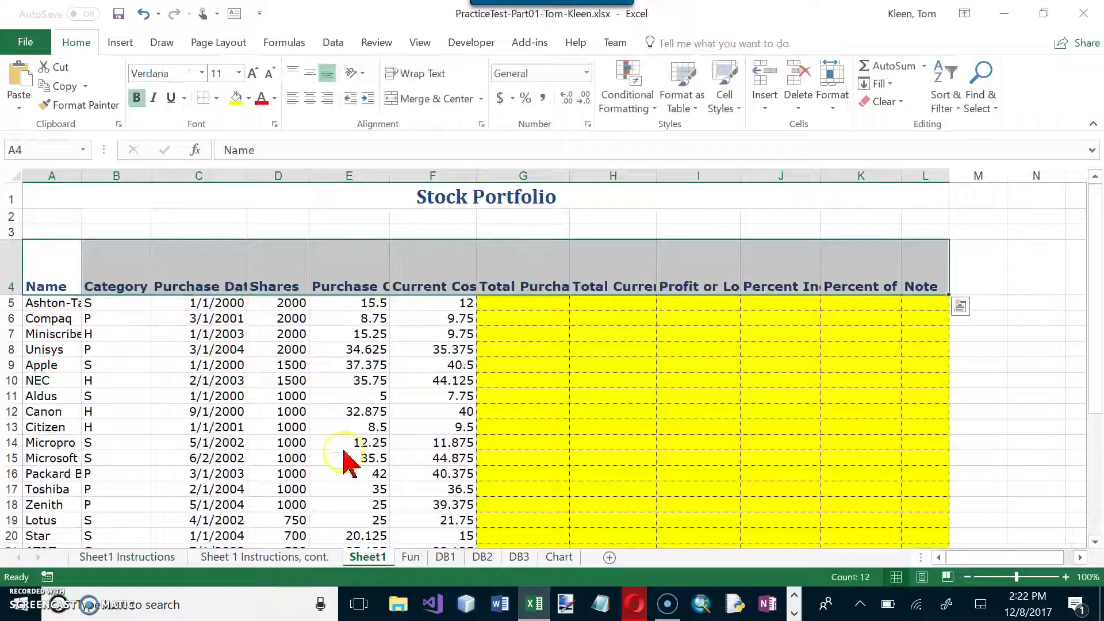
Wrap the text of the column headings in A4:L4 and set the height of row 4 to 50.
{"action": "left_click", "coordinate": [419, 76]}
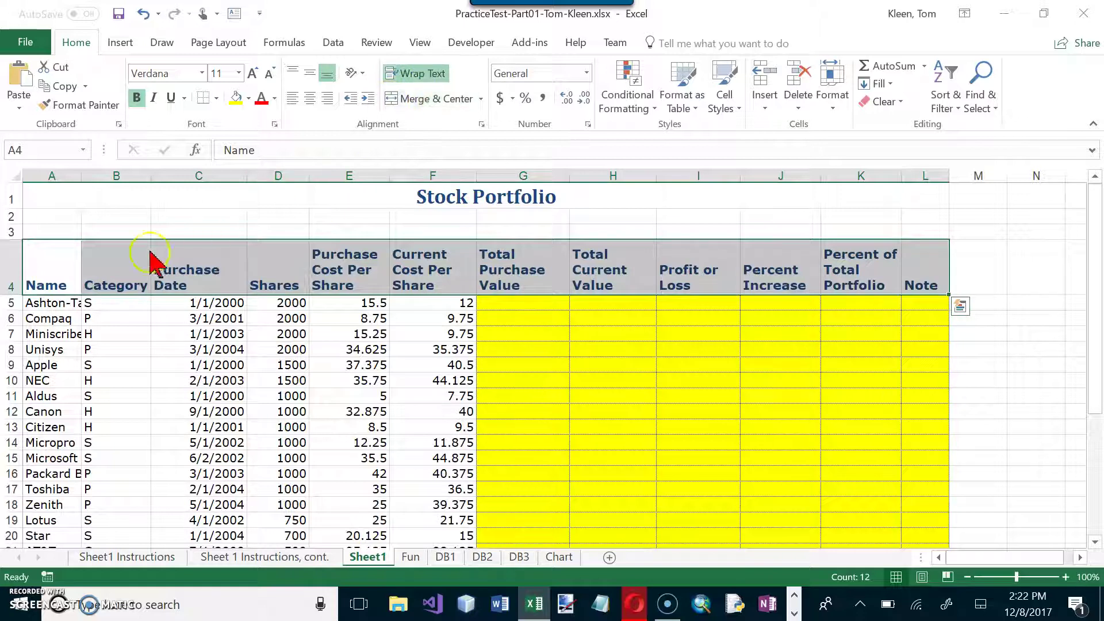
{"action": "right_click", "coordinate": [12, 268]}
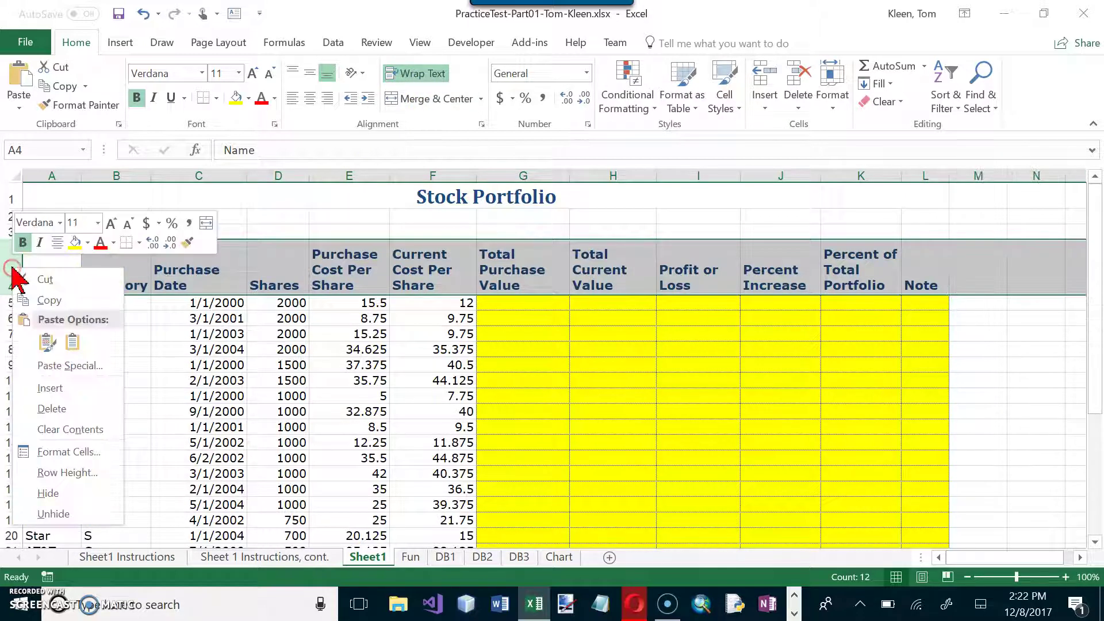
{"action": "left_click", "coordinate": [79, 479]}
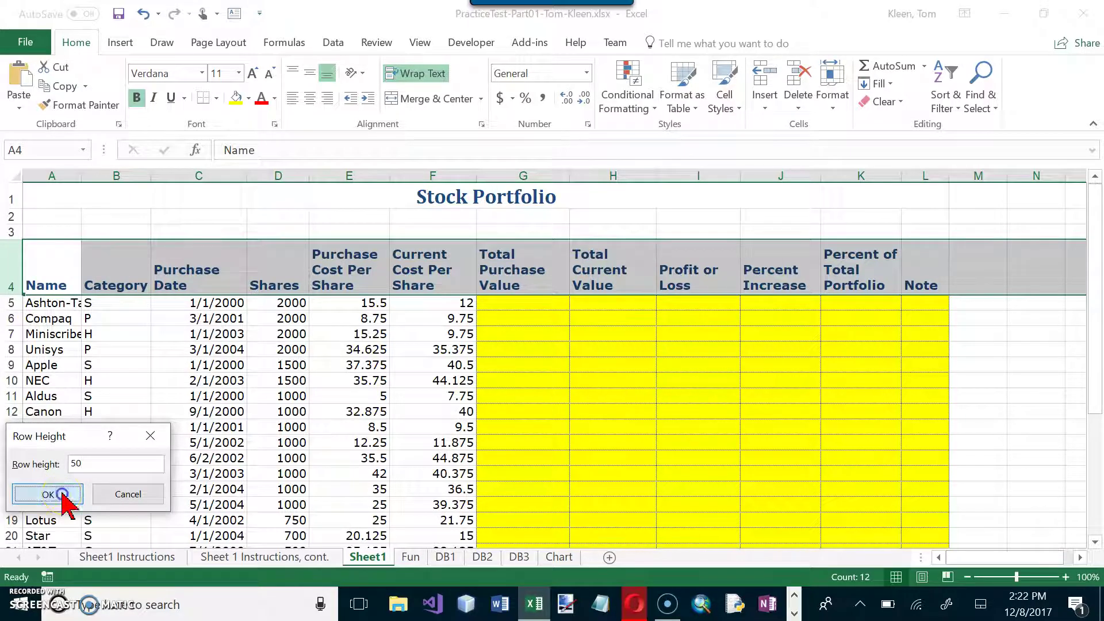
{"action": "left_click", "coordinate": [62, 494]}
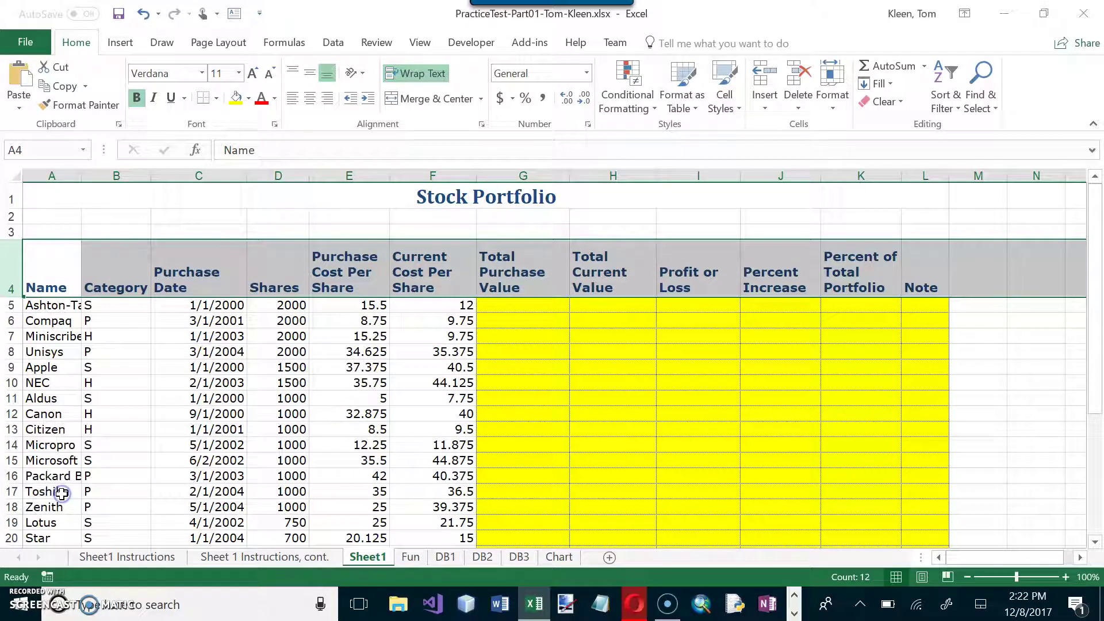
Recolour the completed wrap text and row height tasks on the Sheet1 Instructions sheet black, and return to Sheet1.
{"action": "left_click", "coordinate": [113, 557]}
{"action": "left_click_drag", "start_coordinate": [320, 293], "coordinate": [41, 274]}
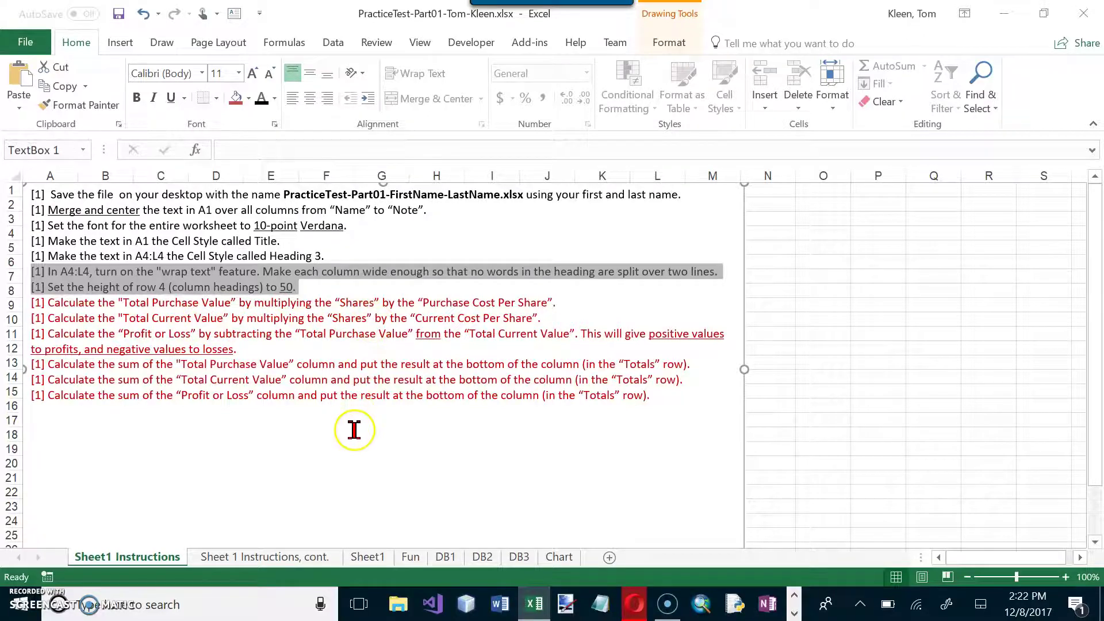
{"action": "left_click", "coordinate": [368, 557]}
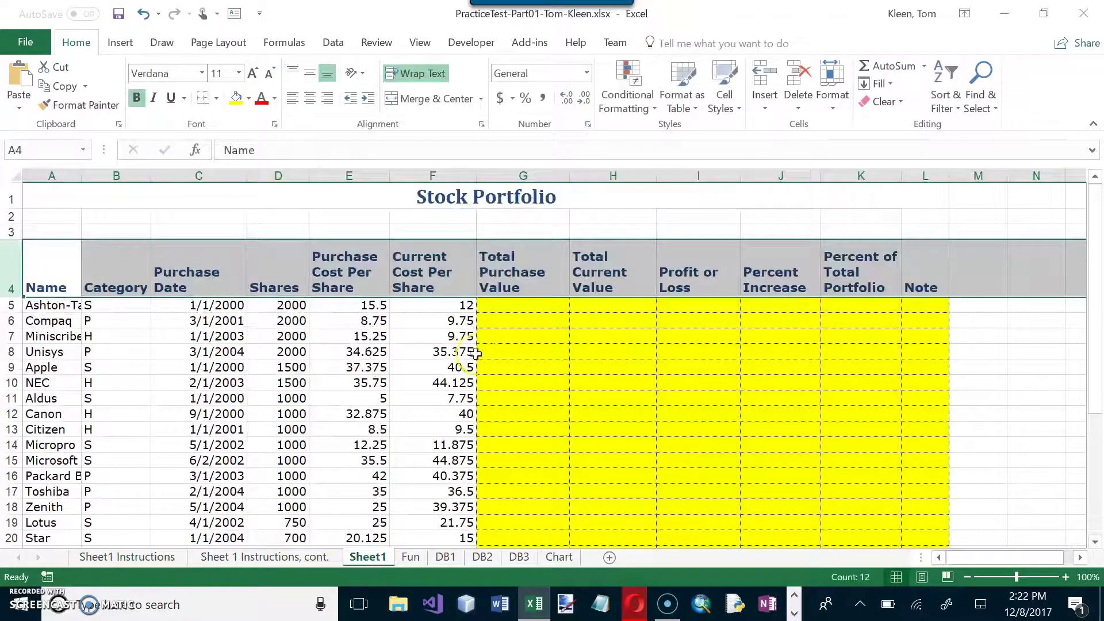
Enter the formula =D5*E5 in G5 to calculate the Total Purchase Value of the first stock.
{"action": "left_click", "coordinate": [536, 307]}
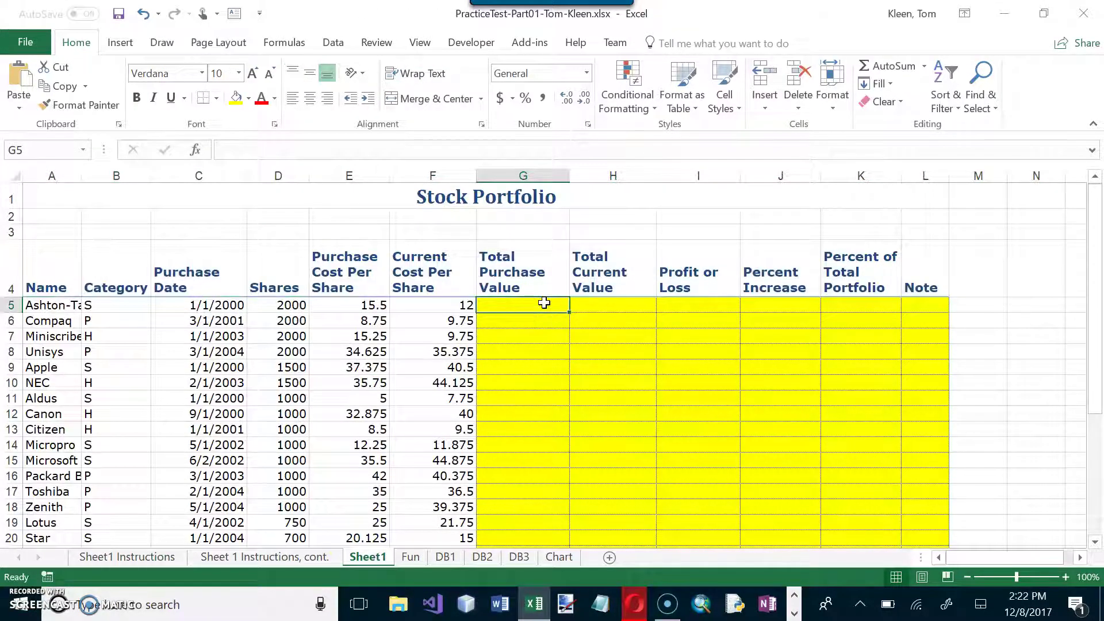
{"action": "type", "text": "="}
{"action": "left_click", "coordinate": [293, 305]}
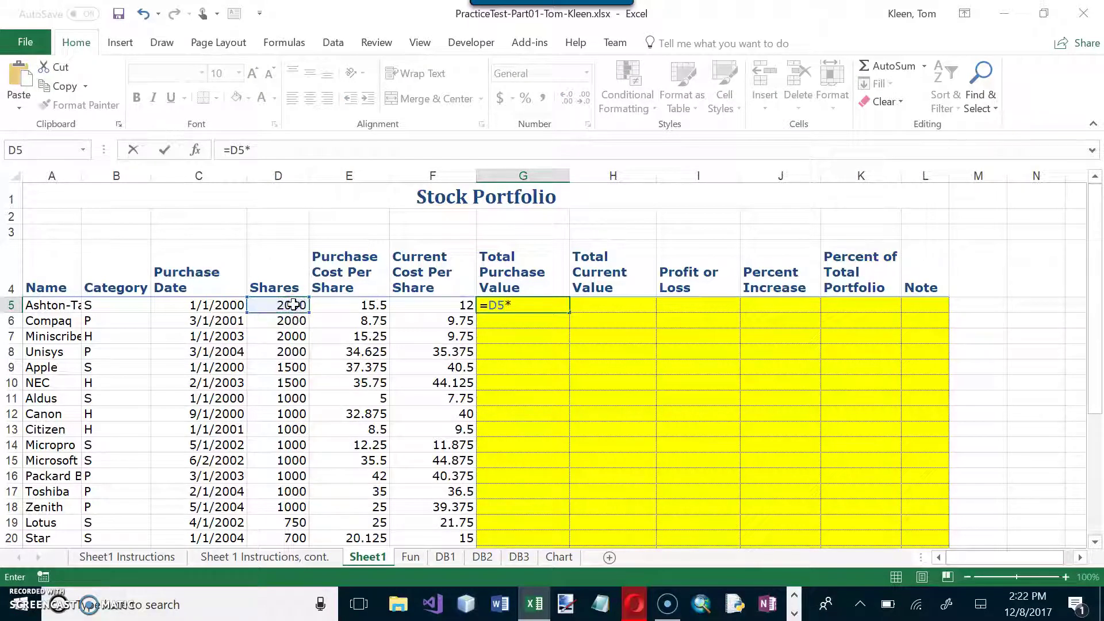
{"action": "left_click", "coordinate": [365, 307]}
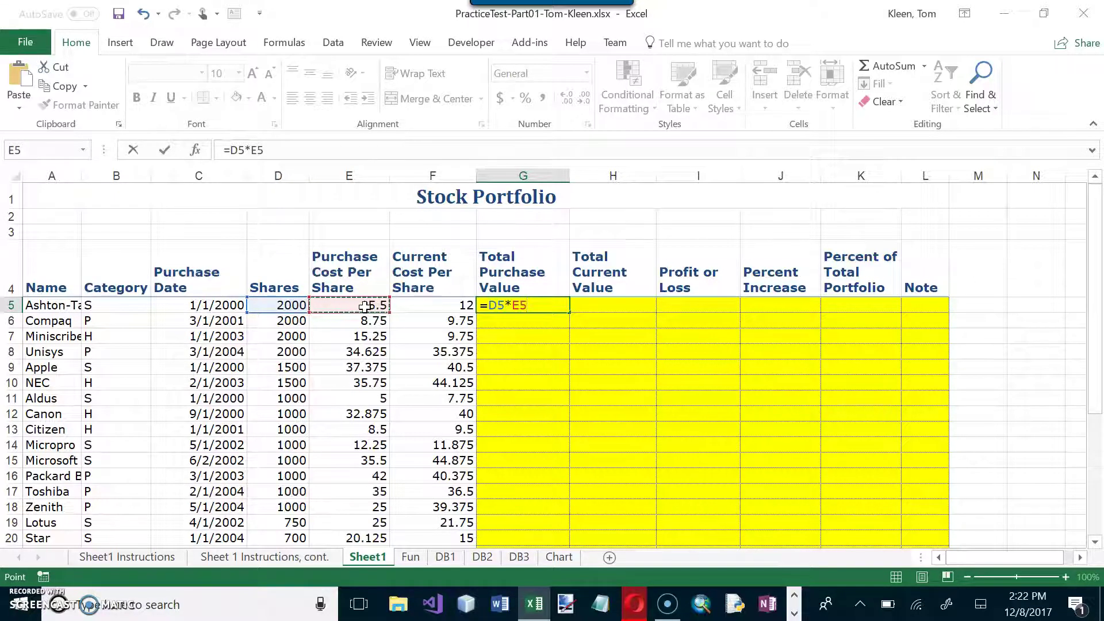
{"action": "key", "text": "Return"}
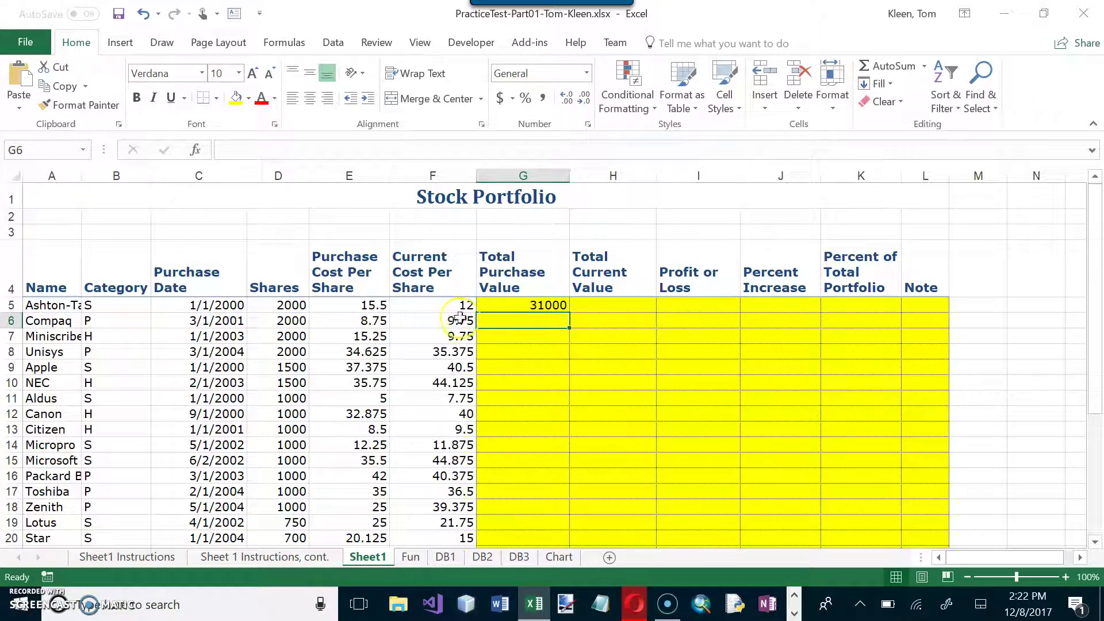
Enter the formula =D5*F5 in H5 to calculate the Total Current Value of the first stock.
{"action": "left_click", "coordinate": [621, 302]}
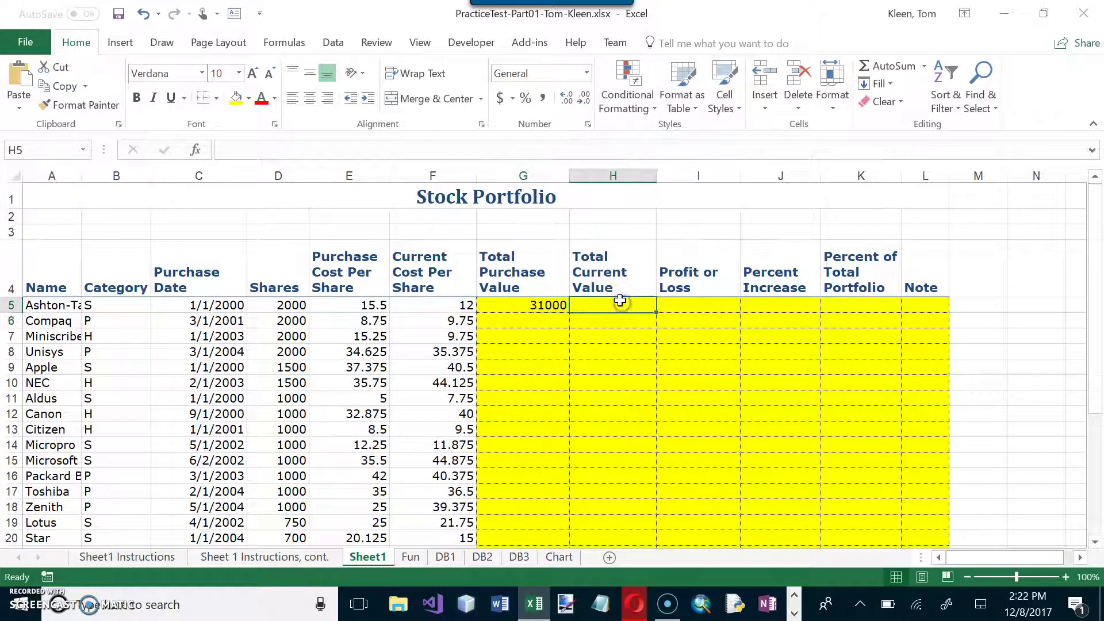
{"action": "type", "text": "="}
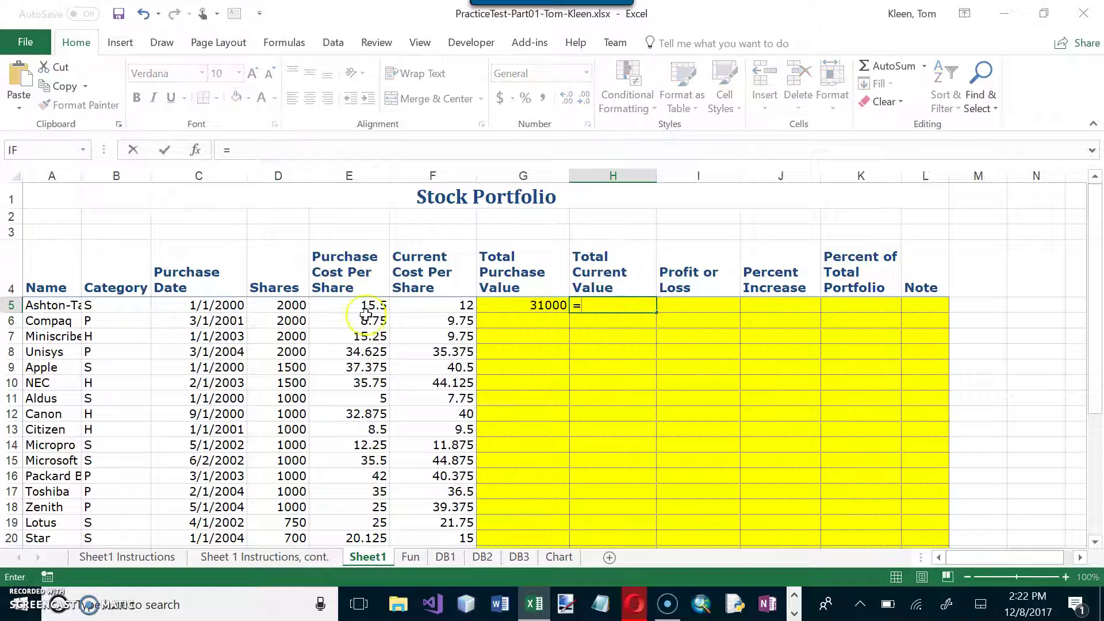
{"action": "left_click", "coordinate": [304, 302]}
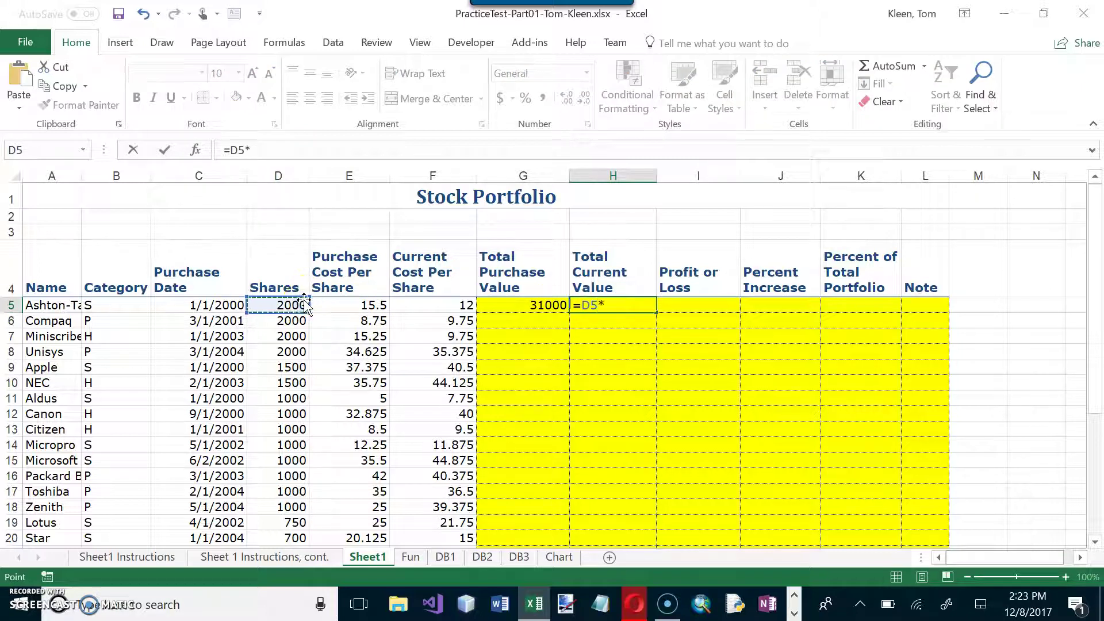
{"action": "type", "text": "*"}
{"action": "left_click", "coordinate": [440, 308]}
{"action": "key", "text": "Return"}
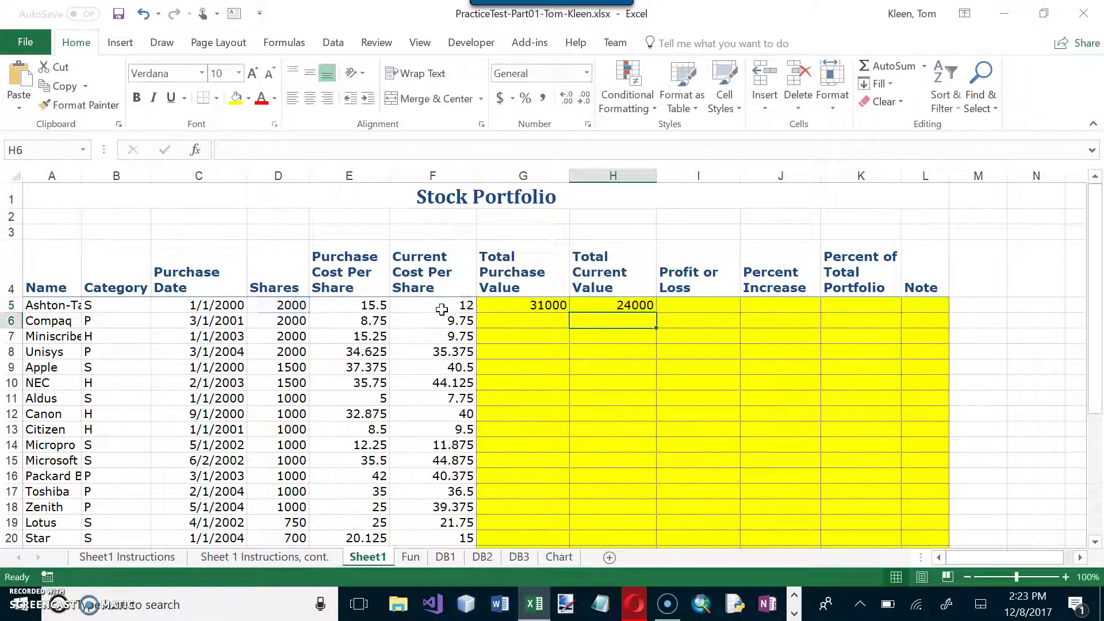
Enter the formula =H5-G5 in I5 to calculate the Profit or Loss of the first stock.
{"action": "left_click", "coordinate": [696, 305]}
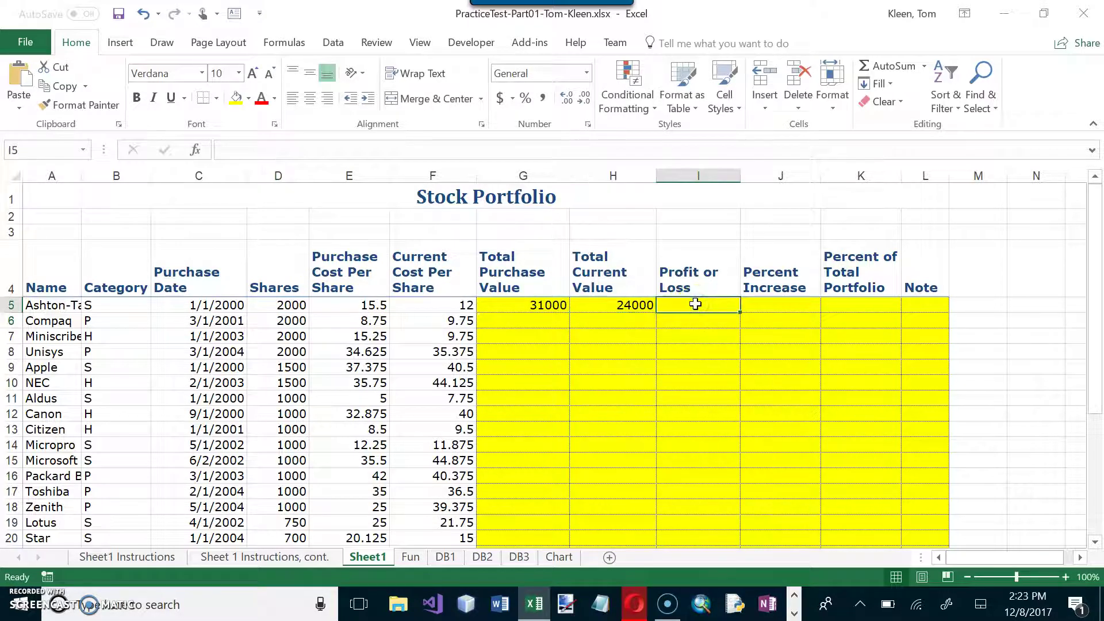
{"action": "left_click", "coordinate": [638, 303]}
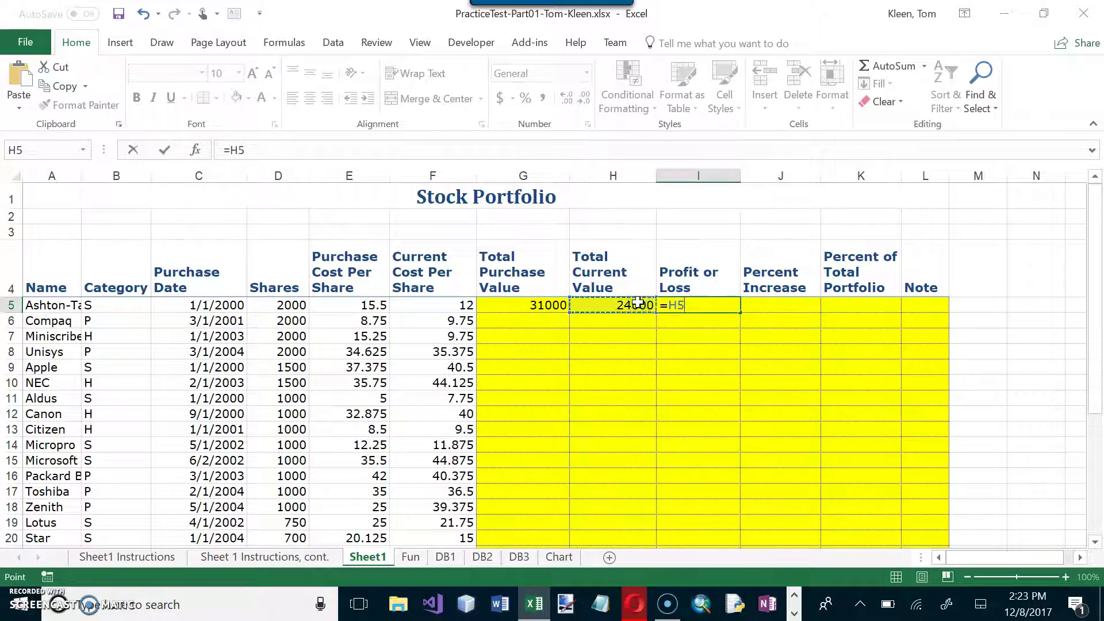
{"action": "left_click", "coordinate": [547, 295]}
{"action": "left_click", "coordinate": [556, 308]}
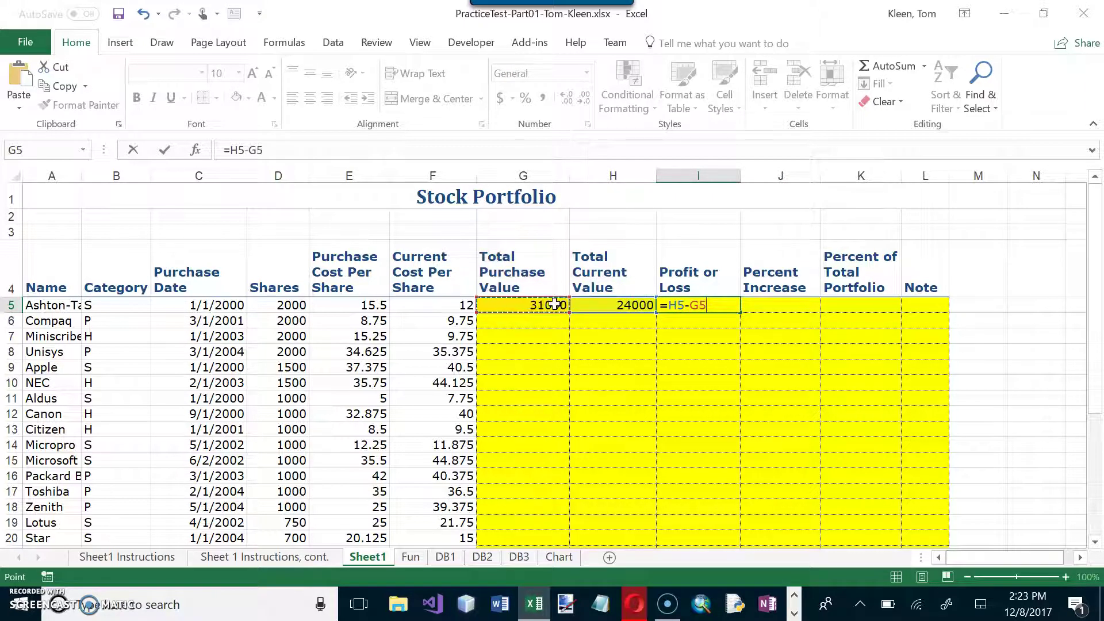
{"action": "key", "text": "Return"}
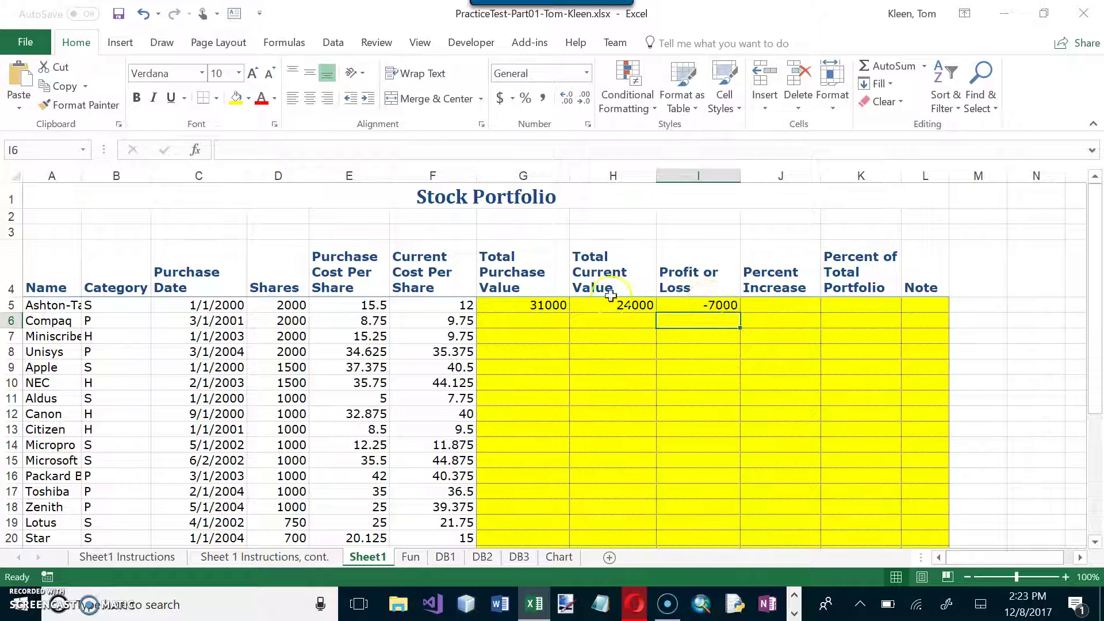
Fill the formulas in G5:I5 down through row 33, and go back to the Sheet1 Instructions sheet.
{"action": "left_click", "coordinate": [556, 306]}
{"action": "left_click_drag", "start_coordinate": [557, 305], "coordinate": [746, 572]}
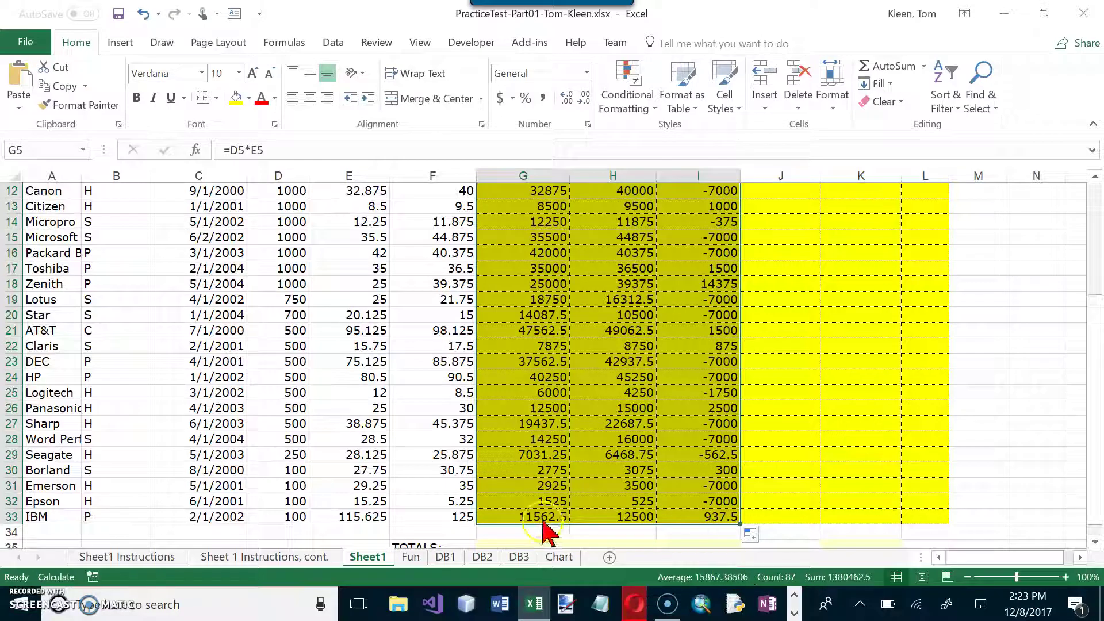
{"action": "left_click", "coordinate": [127, 556]}
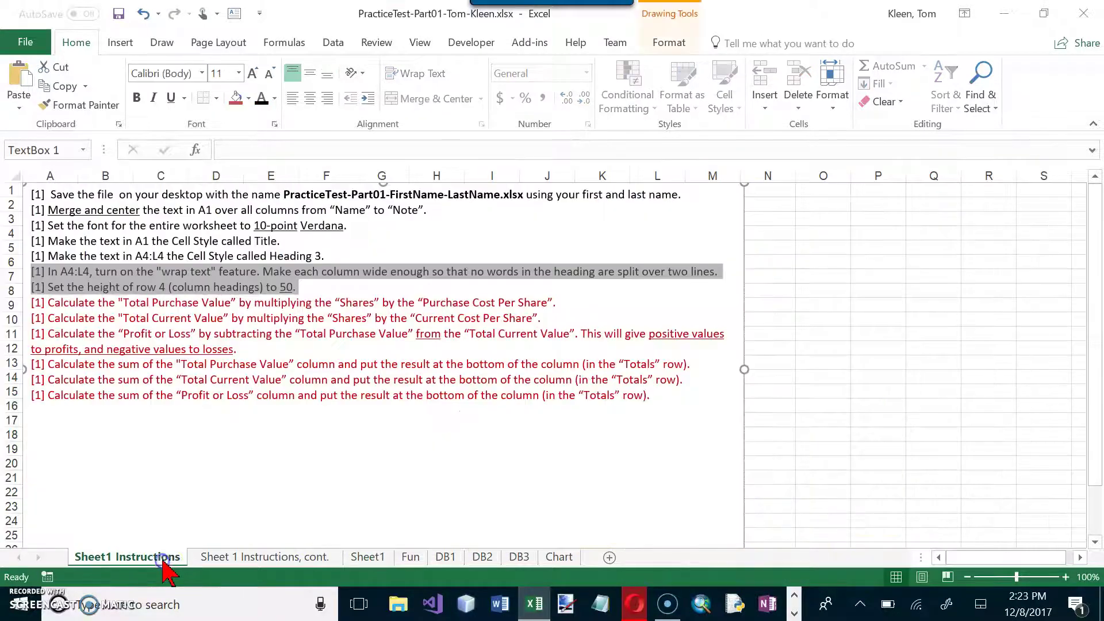